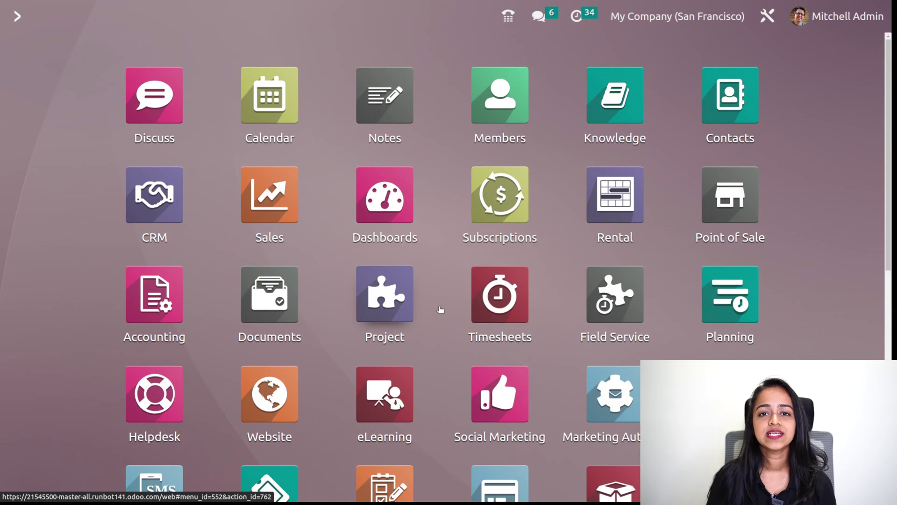
Step: Enable the Incoterms option under Shipping in the Sales settings and save the settings
{"action": "left_click", "coordinate": [263, 182]}
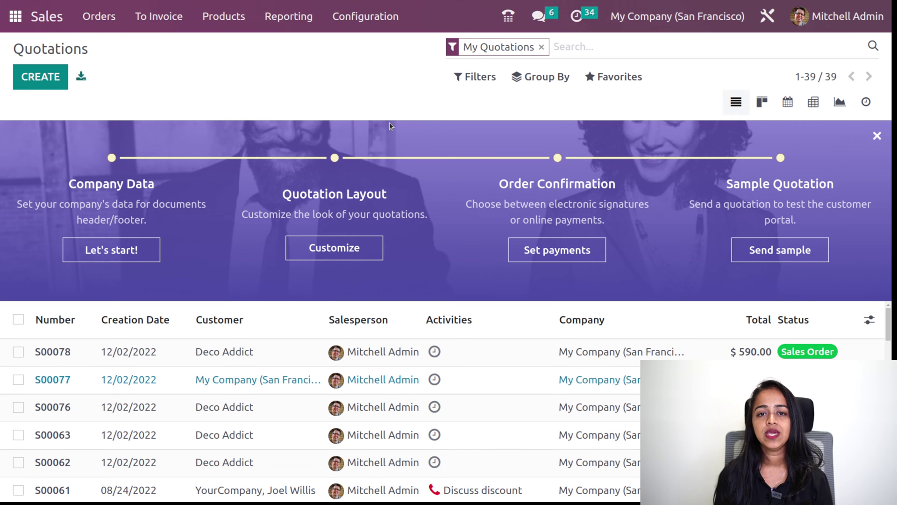
{"action": "left_click", "coordinate": [367, 22]}
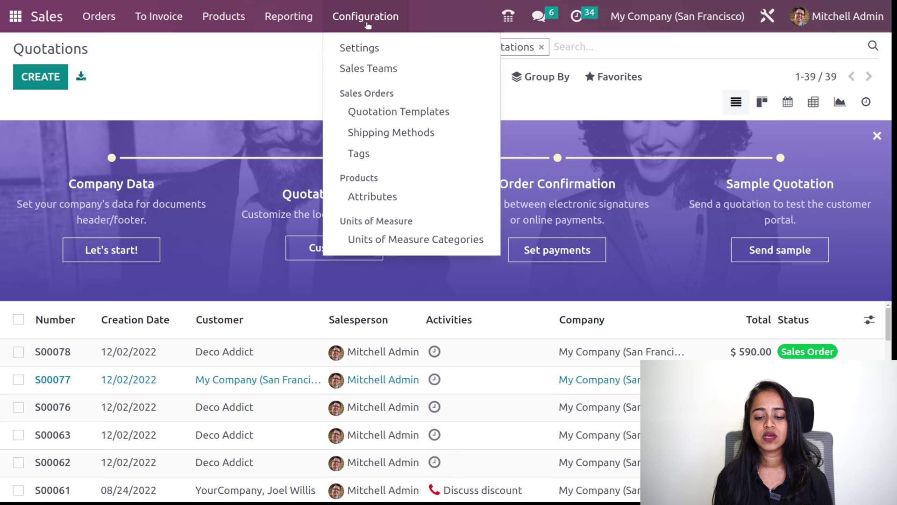
{"action": "left_click", "coordinate": [364, 48]}
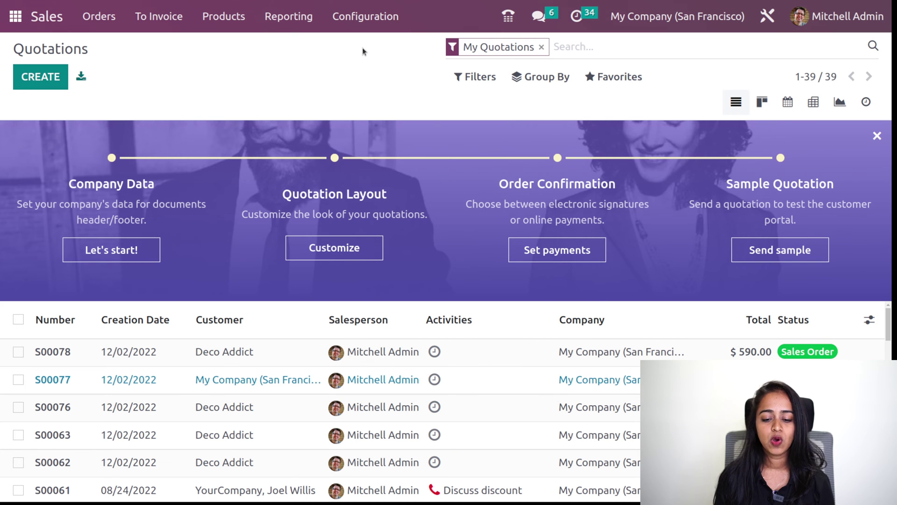
{"action": "scroll", "coordinate": [242, 394], "scroll_direction": "down", "scroll_amount": 10}
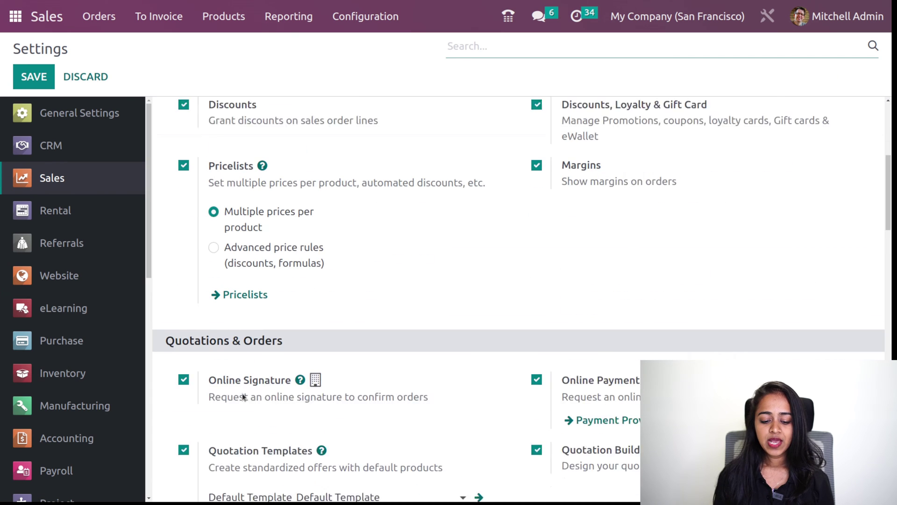
{"action": "scroll", "coordinate": [242, 394], "scroll_direction": "down", "scroll_amount": 5}
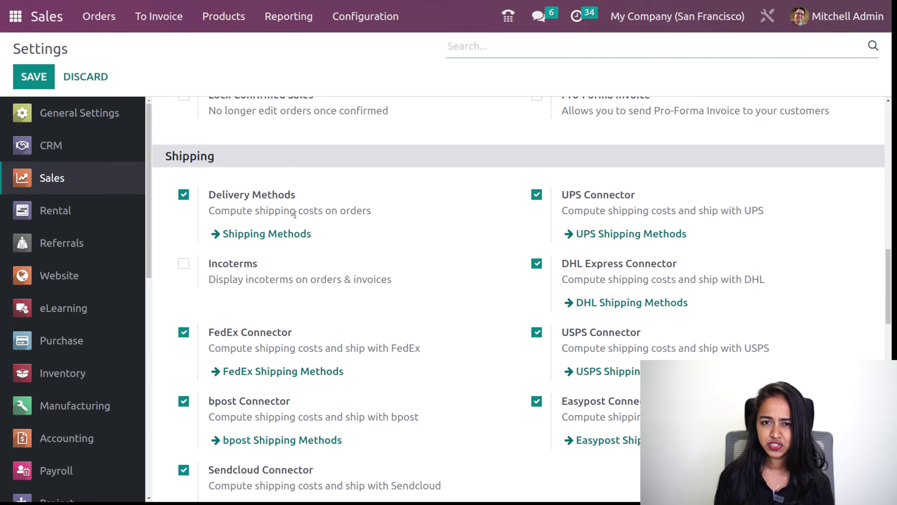
{"action": "left_click", "coordinate": [185, 265]}
{"action": "left_click", "coordinate": [37, 77]}
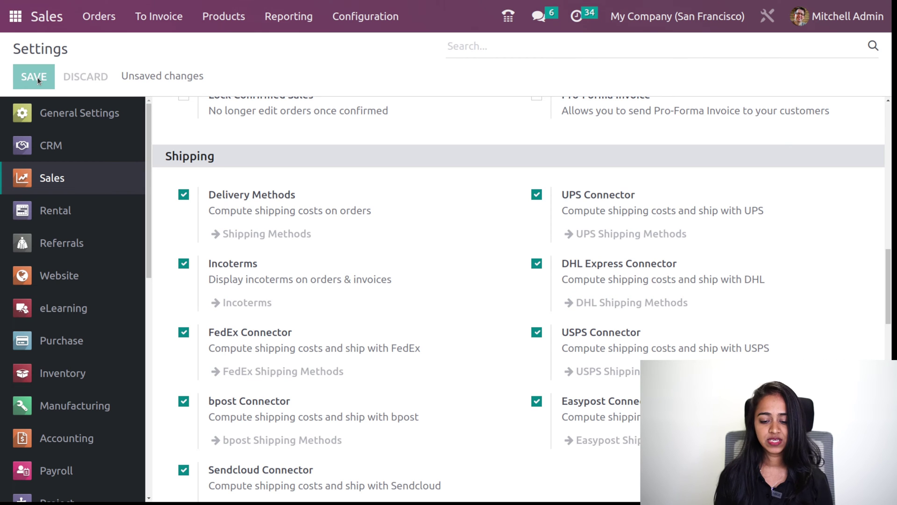
{"action": "scroll", "coordinate": [176, 246], "scroll_direction": "down", "scroll_amount": 3}
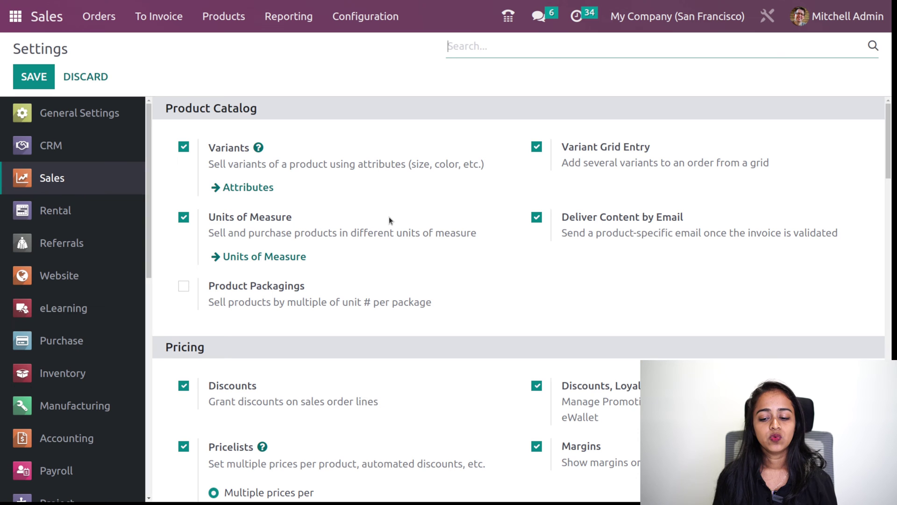
{"action": "left_click", "coordinate": [363, 29]}
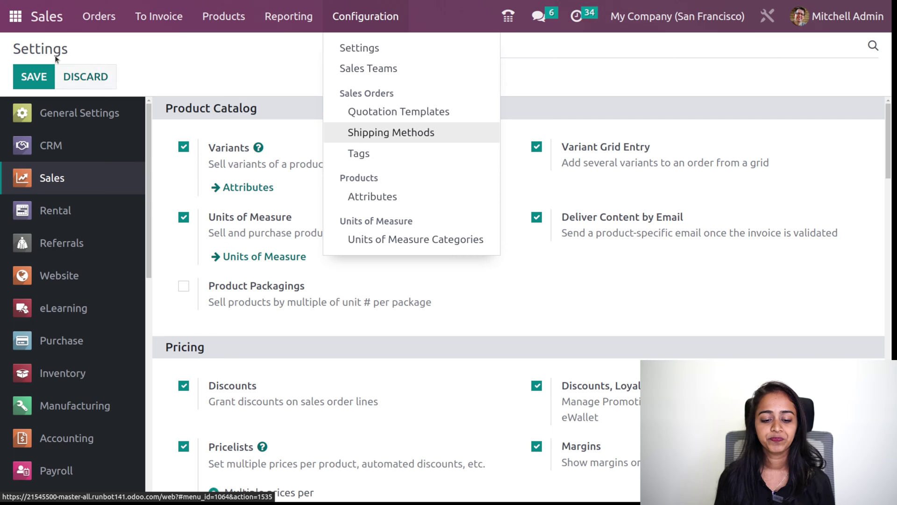
{"action": "left_click", "coordinate": [15, 33]}
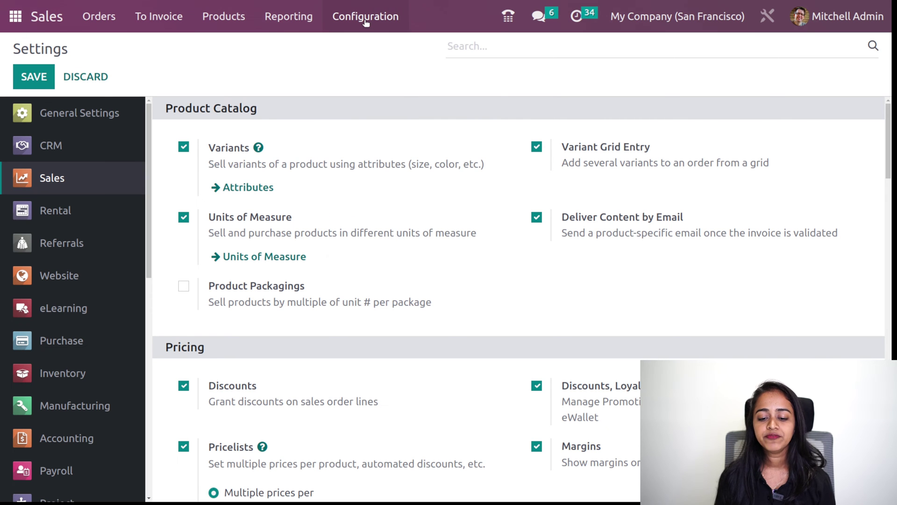
{"action": "left_click", "coordinate": [366, 19]}
Step: Open the Incoterms list in the Accounting app's configuration, starting and discarding a blank new incoterm
{"action": "left_click", "coordinate": [13, 17]}
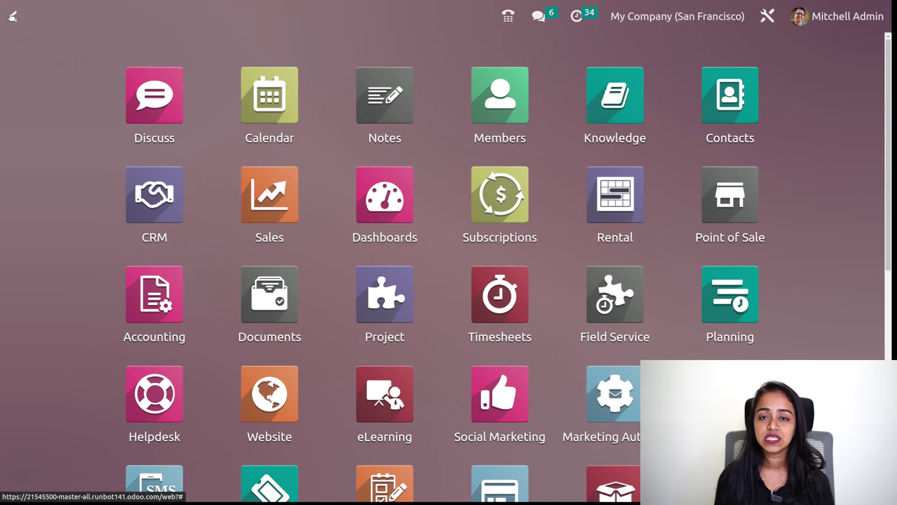
{"action": "left_click", "coordinate": [165, 311]}
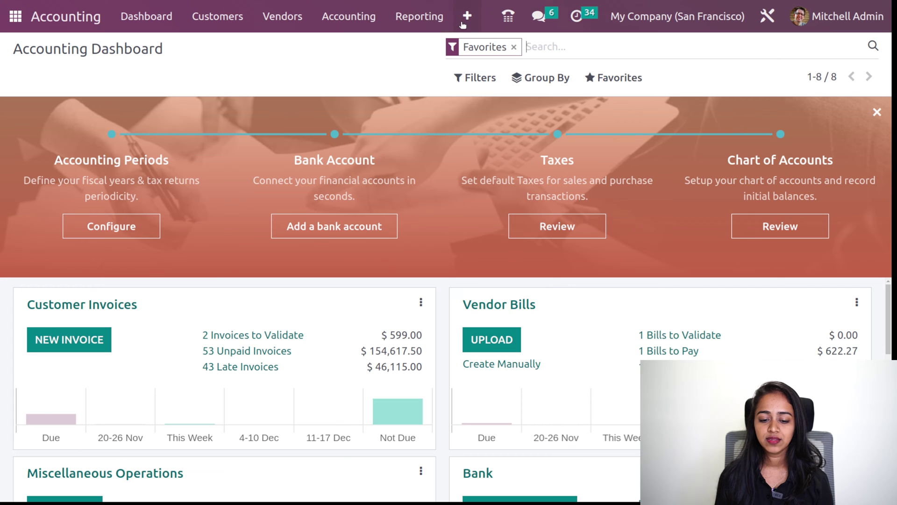
{"action": "left_click", "coordinate": [466, 18]}
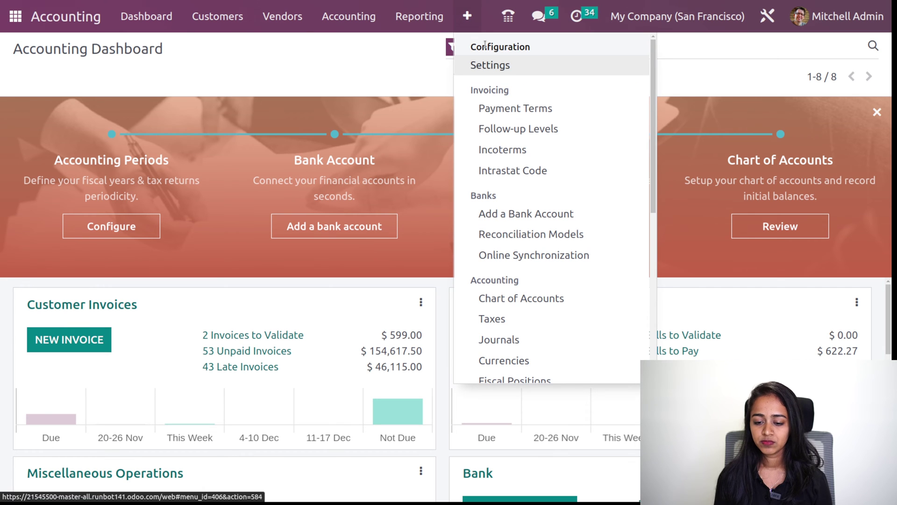
{"action": "left_click", "coordinate": [486, 68]}
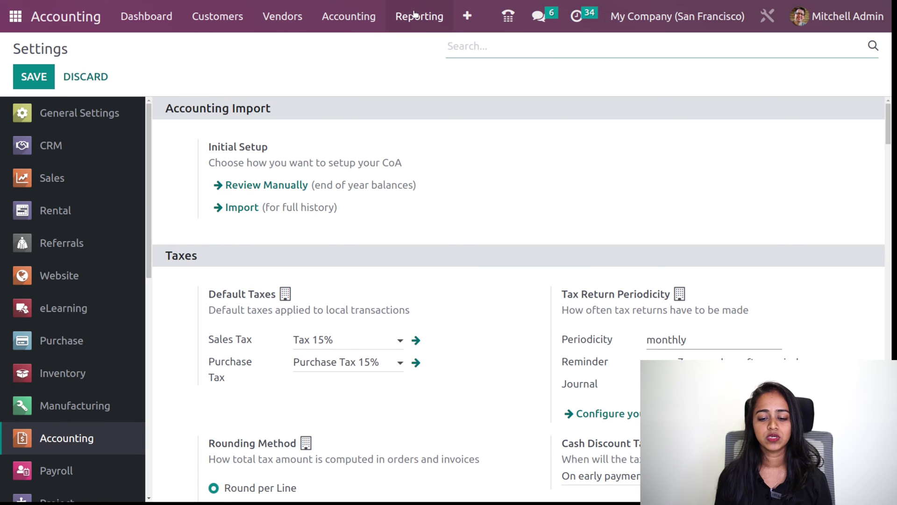
{"action": "left_click", "coordinate": [466, 16]}
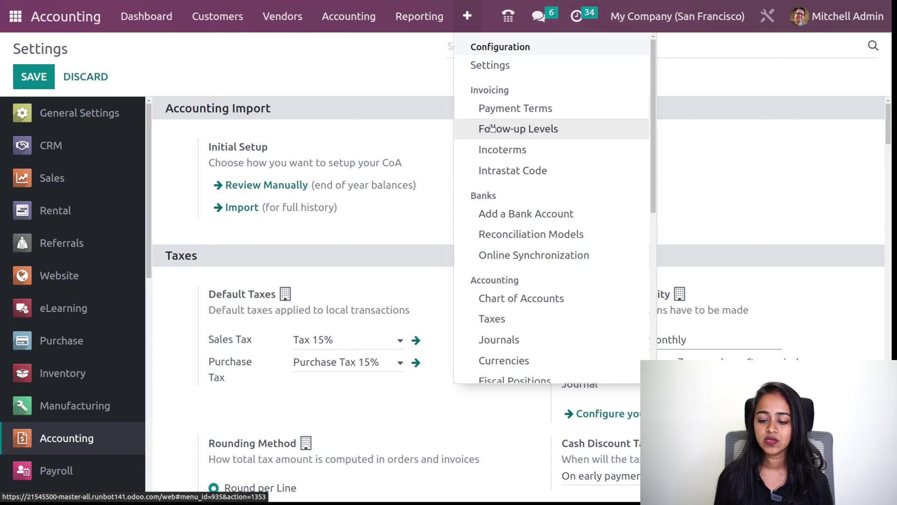
{"action": "left_click", "coordinate": [496, 151]}
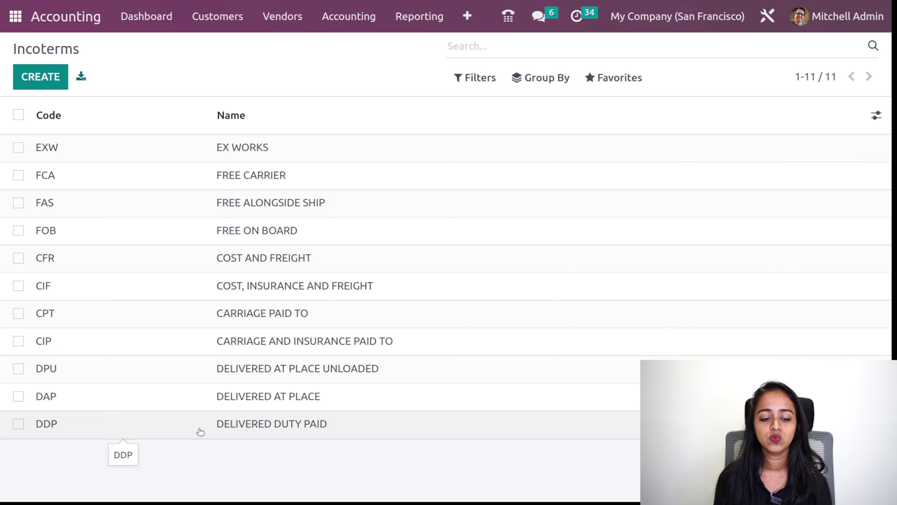
{"action": "left_click", "coordinate": [40, 74]}
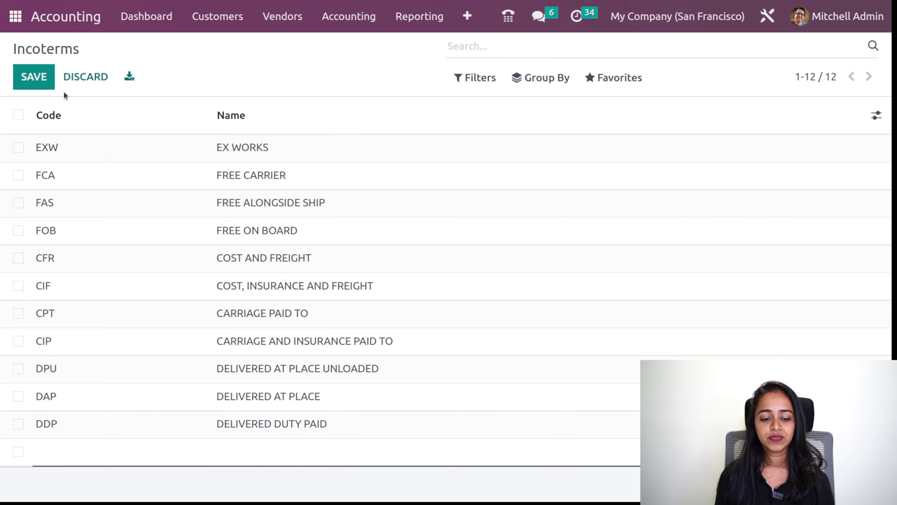
{"action": "left_click", "coordinate": [75, 77]}
Step: Create a new quotation in the Sales app for the customer Deco Addict
{"action": "left_click", "coordinate": [18, 19]}
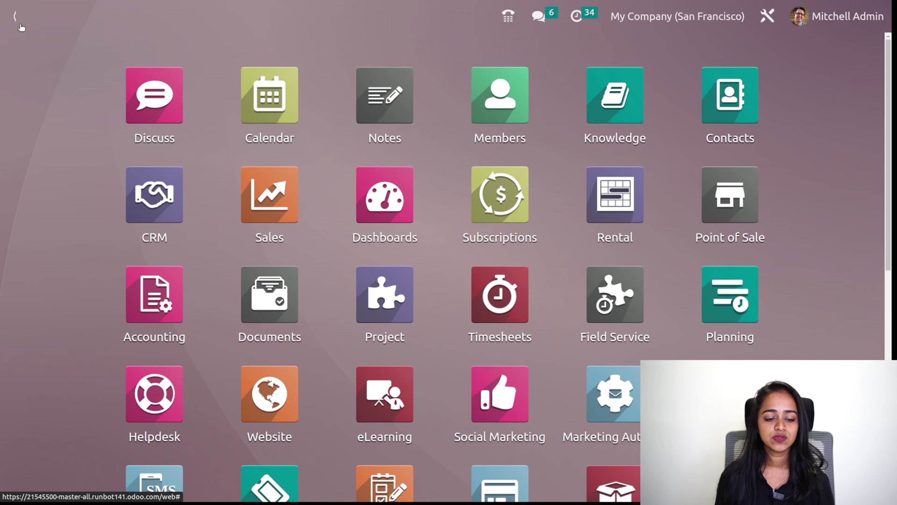
{"action": "left_click", "coordinate": [289, 197]}
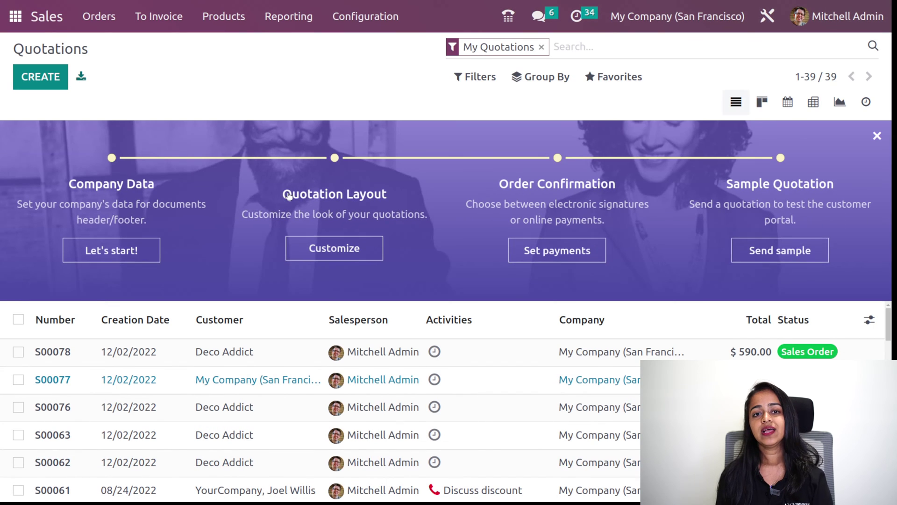
{"action": "left_click", "coordinate": [43, 78]}
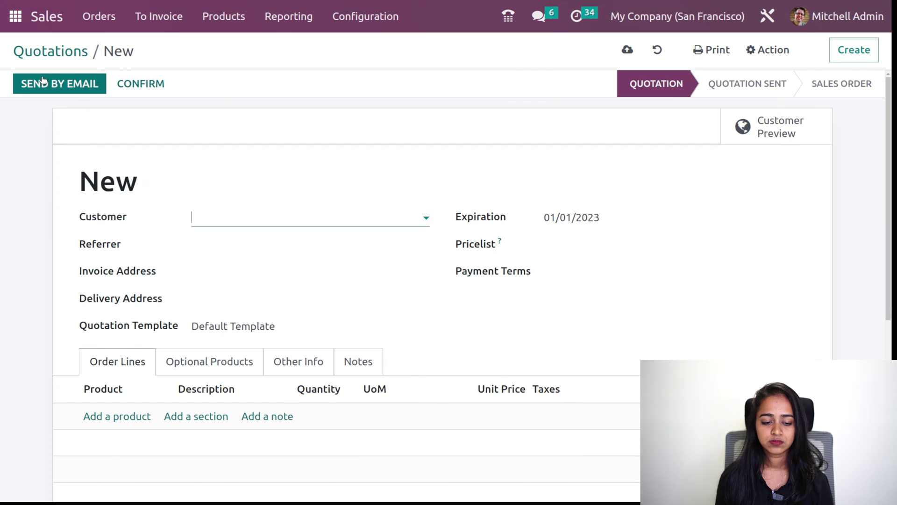
{"action": "left_click", "coordinate": [270, 215]}
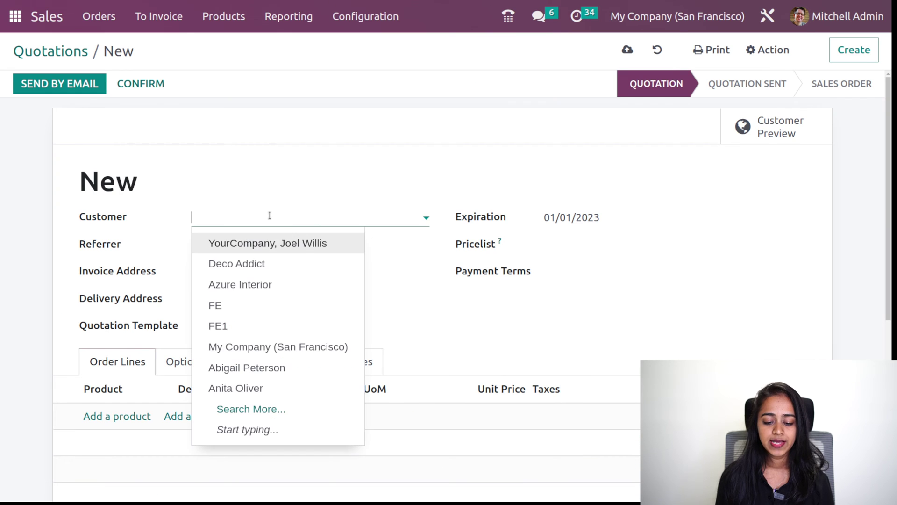
{"action": "left_click", "coordinate": [277, 263]}
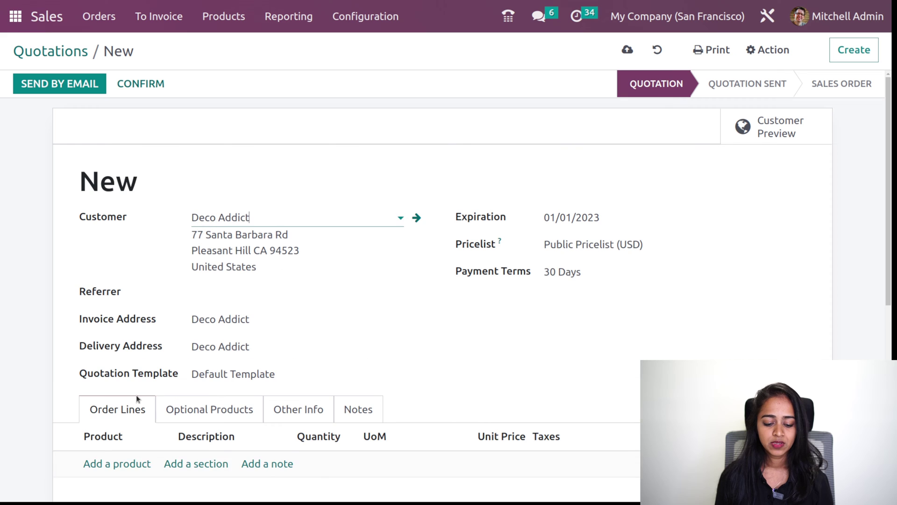
Step: Add the product [FURN_6666] Acoustic Bloc Screens to the quotation's order lines with a quantity of 2
{"action": "left_click", "coordinate": [134, 465]}
{"action": "scroll", "coordinate": [131, 448], "scroll_direction": "down", "scroll_amount": 3}
{"action": "left_click", "coordinate": [135, 308]}
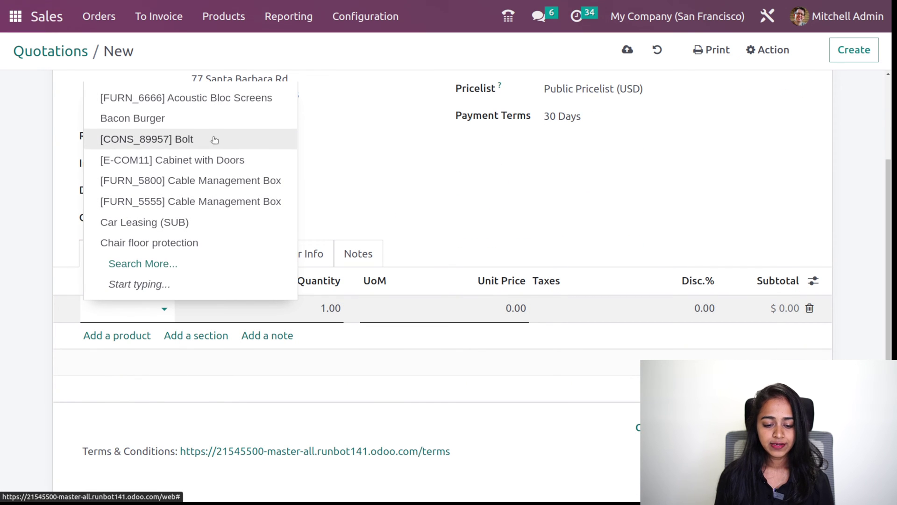
{"action": "left_click", "coordinate": [224, 98]}
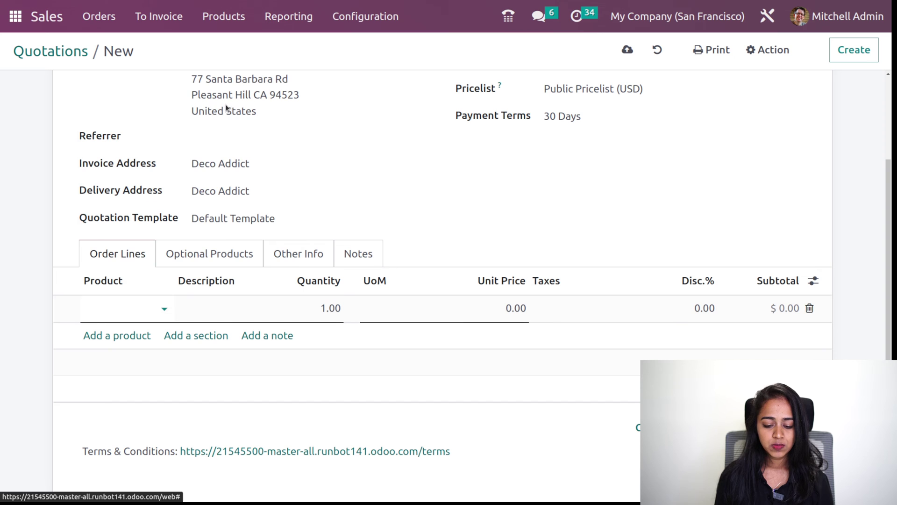
{"action": "left_click", "coordinate": [324, 306]}
{"action": "type", "text": "2"}
{"action": "left_click", "coordinate": [402, 205]}
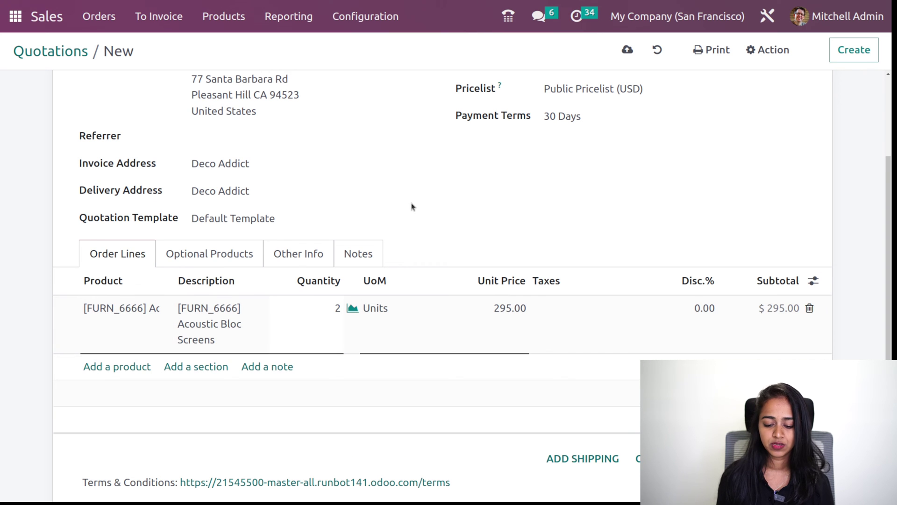
Step: Set the quantity of the Acoustic Bloc Screens order line to 1
{"action": "left_click", "coordinate": [336, 309]}
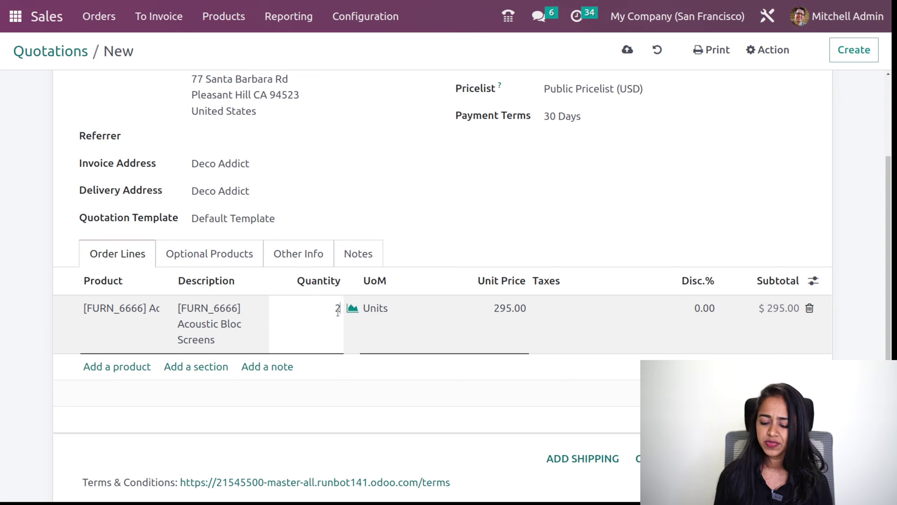
{"action": "key", "text": "BackSpace"}
{"action": "type", "text": "1"}
{"action": "left_click", "coordinate": [608, 169]}
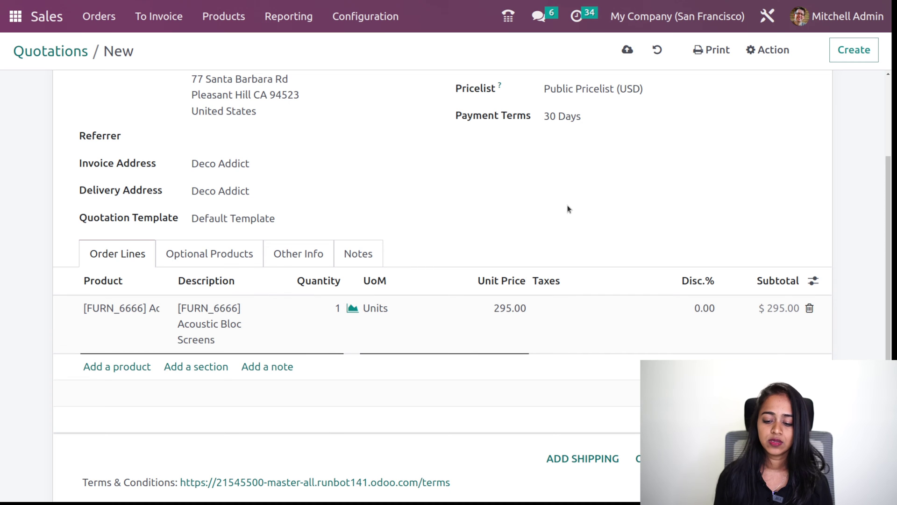
Step: Set the incoterm in the quotation's delivery information to FREE CARRIER and confirm the quotation
{"action": "left_click", "coordinate": [307, 258]}
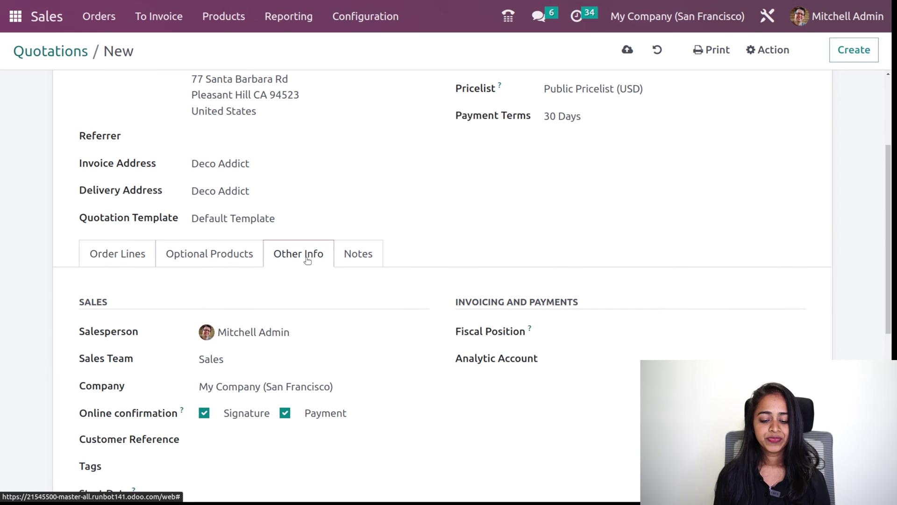
{"action": "scroll", "coordinate": [307, 260], "scroll_direction": "down", "scroll_amount": 4}
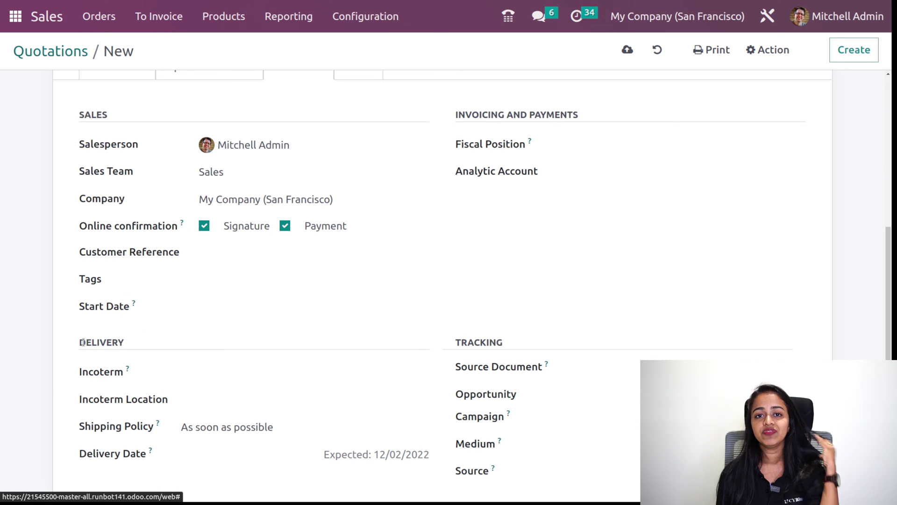
{"action": "left_click", "coordinate": [233, 369]}
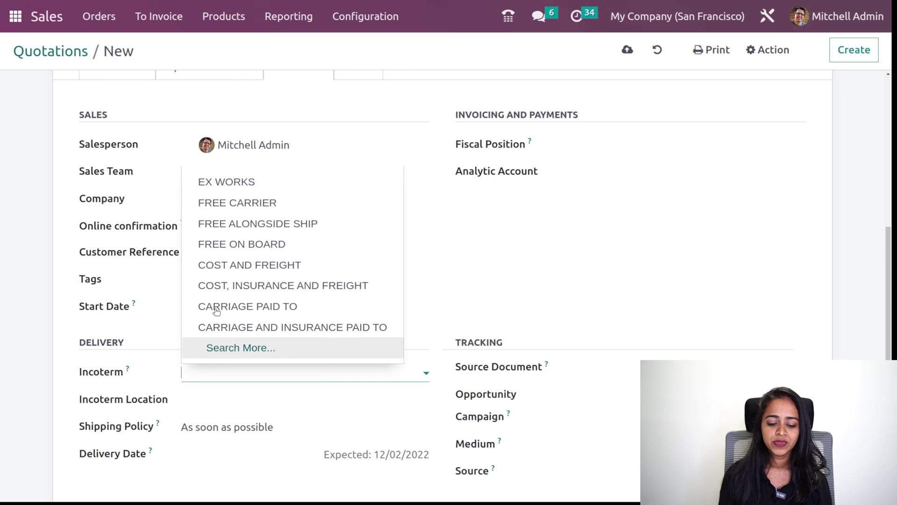
{"action": "left_click", "coordinate": [264, 202]}
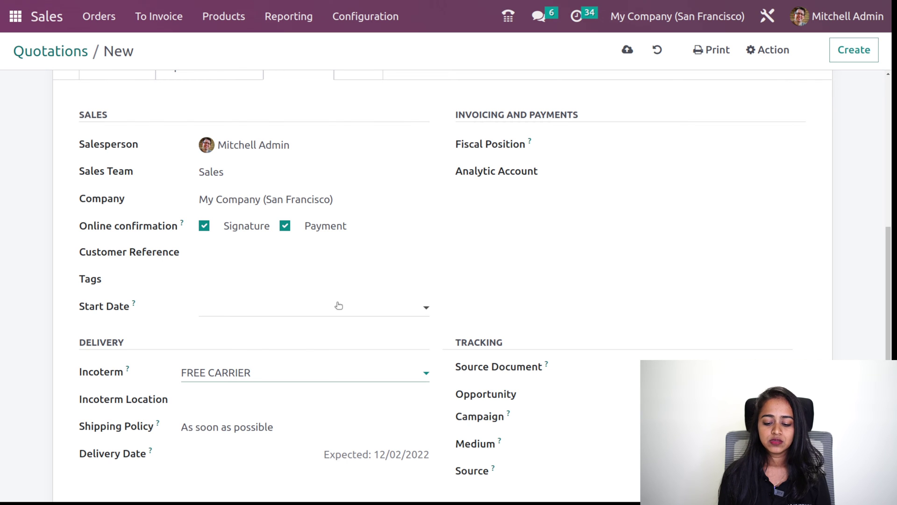
{"action": "scroll", "coordinate": [339, 305], "scroll_direction": "up", "scroll_amount": 5}
{"action": "left_click", "coordinate": [154, 87]}
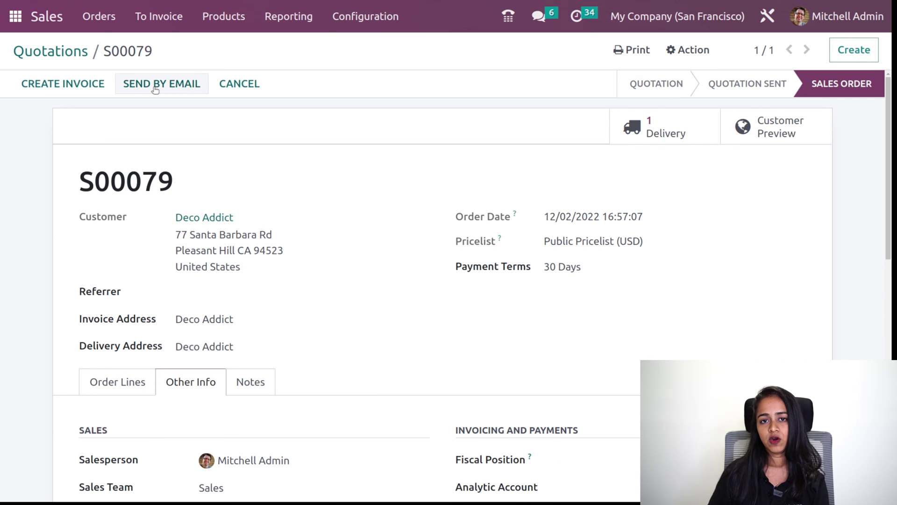
Step: Open the sales order's delivery and try to validate the transfer
{"action": "left_click", "coordinate": [665, 133]}
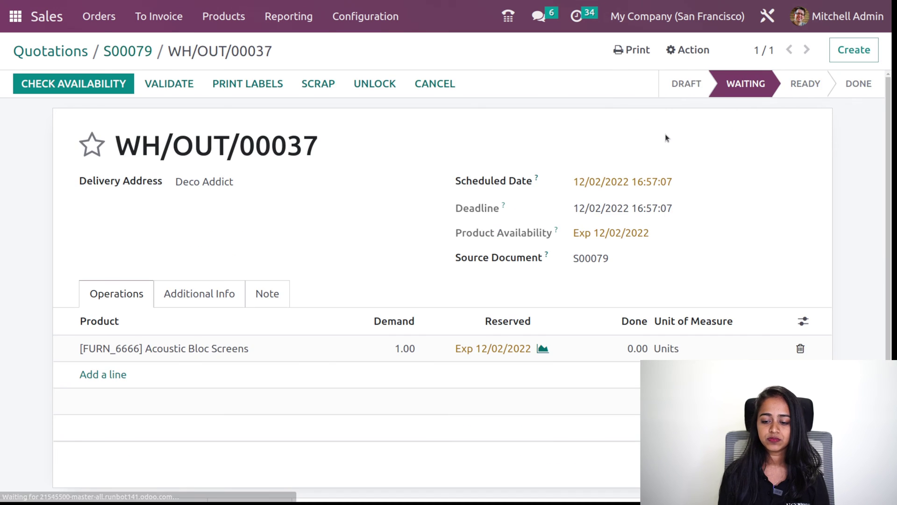
{"action": "left_click", "coordinate": [179, 88]}
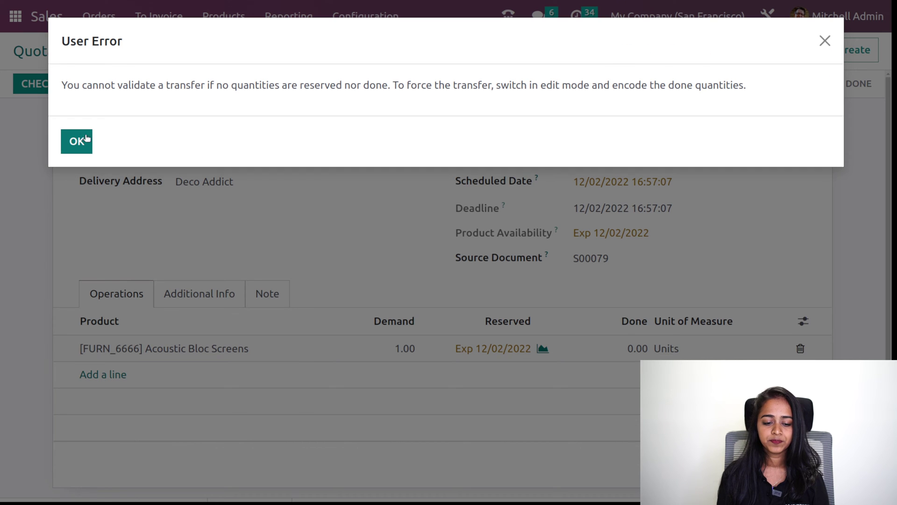
{"action": "left_click", "coordinate": [77, 141]}
Step: Set the done quantity of the Acoustic Bloc Screens to 1 and validate the delivery transfer
{"action": "left_click", "coordinate": [636, 349]}
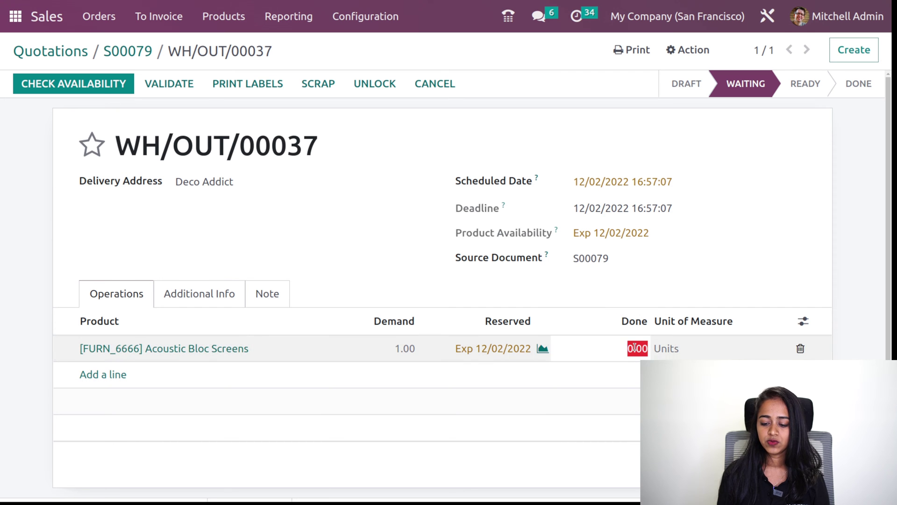
{"action": "type", "text": "1"}
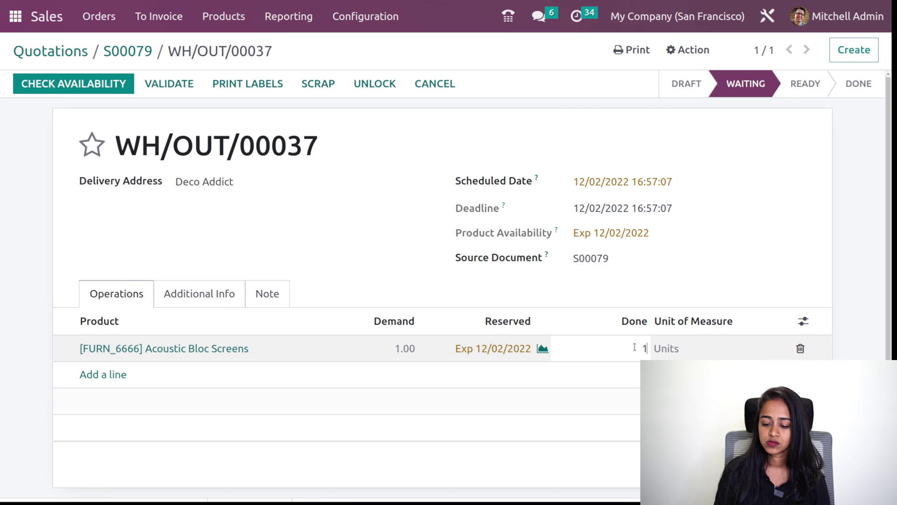
{"action": "left_click", "coordinate": [173, 83]}
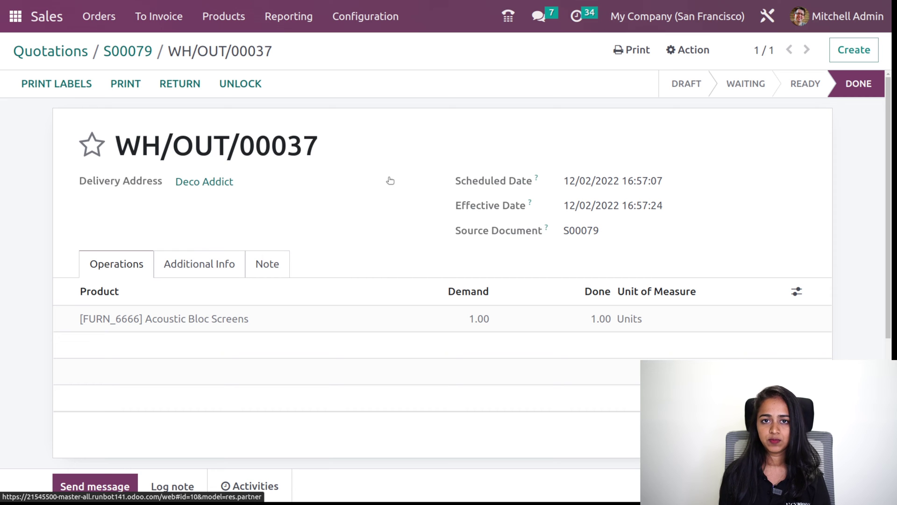
Step: Return to sales order S00079 and create a regular invoice from it, opening the draft
{"action": "left_click", "coordinate": [144, 52]}
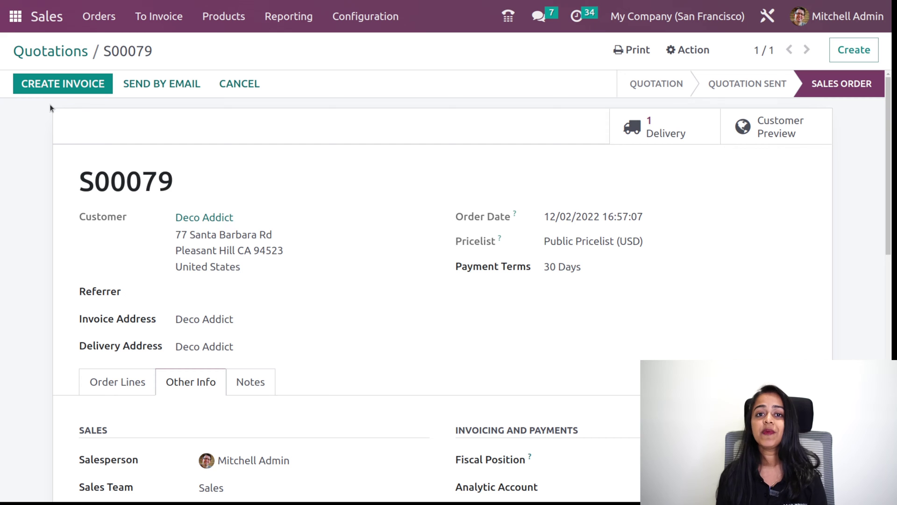
{"action": "left_click", "coordinate": [80, 88]}
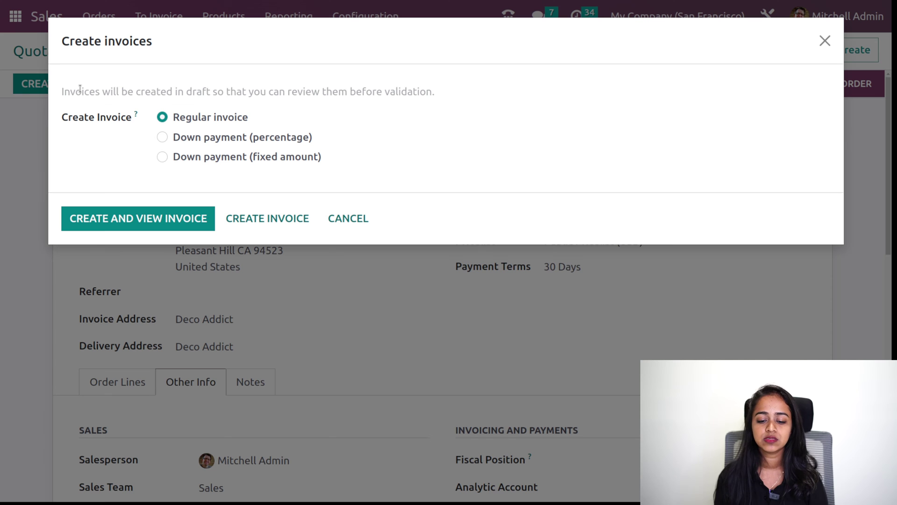
{"action": "left_click", "coordinate": [157, 223]}
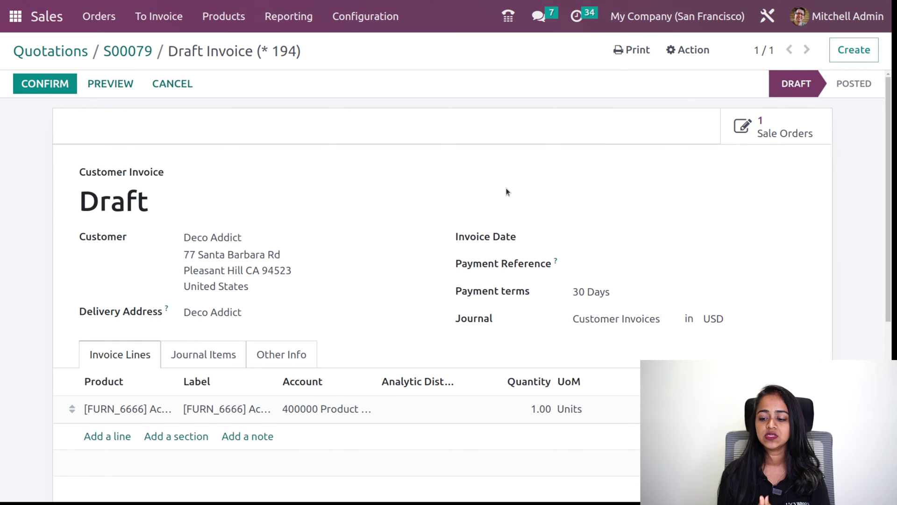
Step: Check the incoterm in the draft invoice's other information and confirm the invoice
{"action": "scroll", "coordinate": [374, 253], "scroll_direction": "down", "scroll_amount": 3}
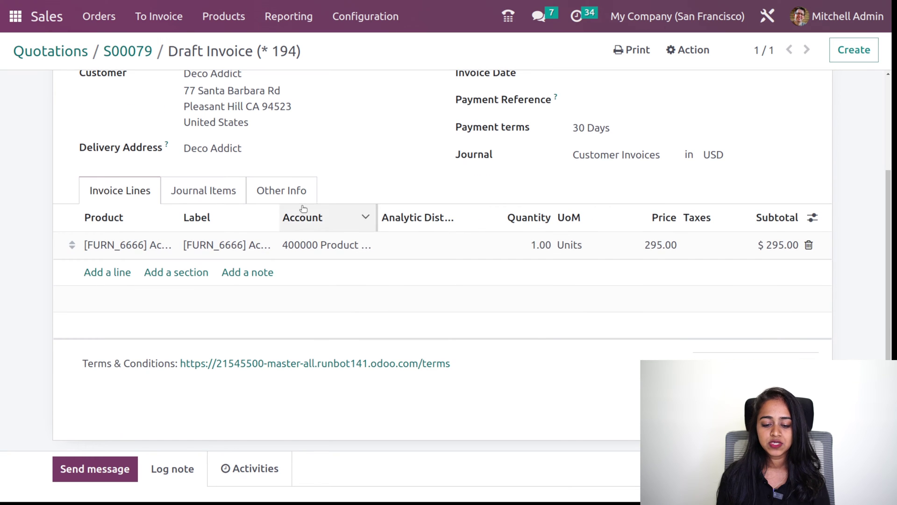
{"action": "left_click", "coordinate": [299, 204]}
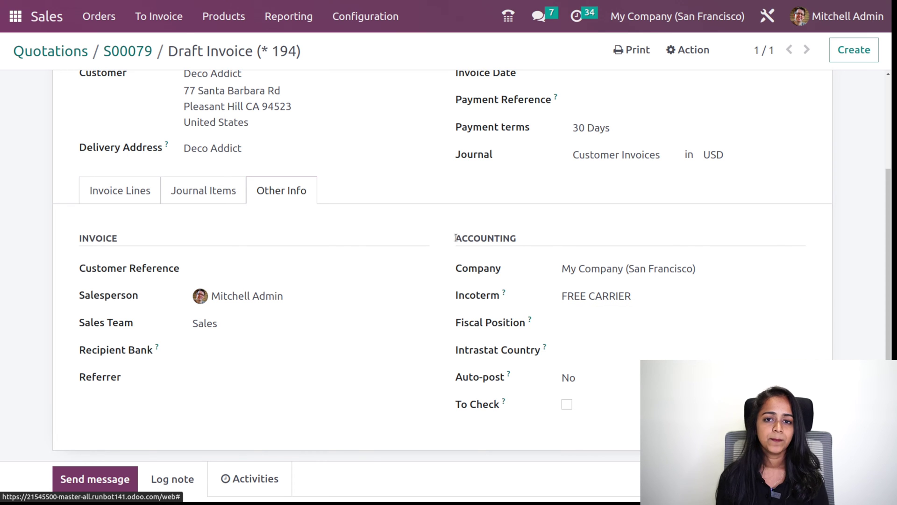
{"action": "scroll", "coordinate": [308, 159], "scroll_direction": "up", "scroll_amount": 4}
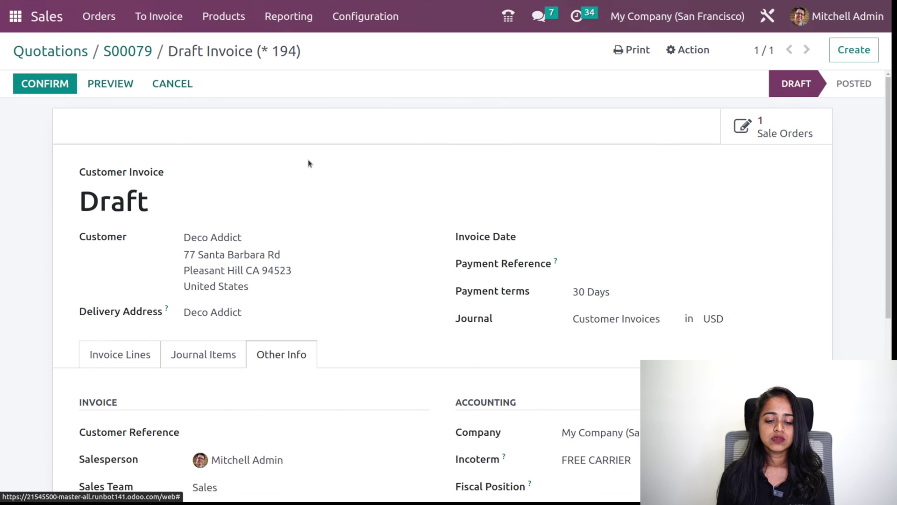
{"action": "left_click", "coordinate": [65, 79]}
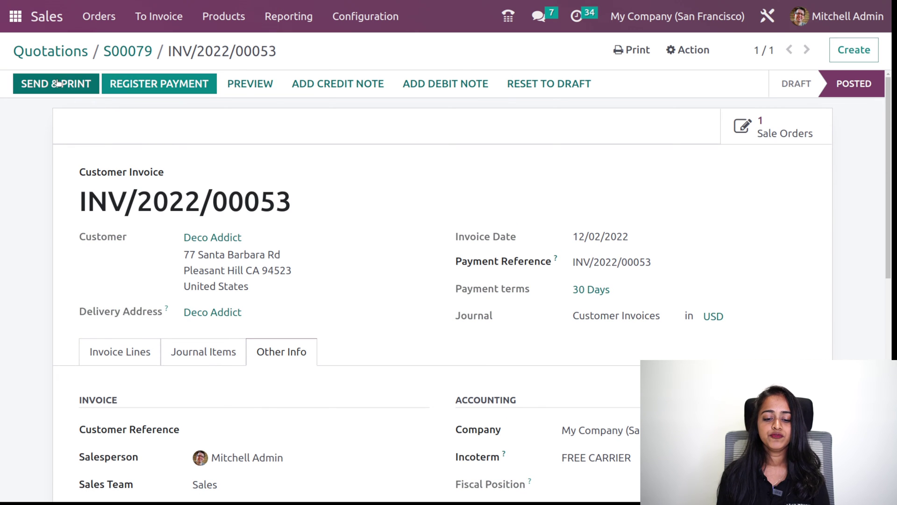
Step: Start sending and printing the invoice, and save the document layout with the Light option
{"action": "left_click", "coordinate": [56, 83]}
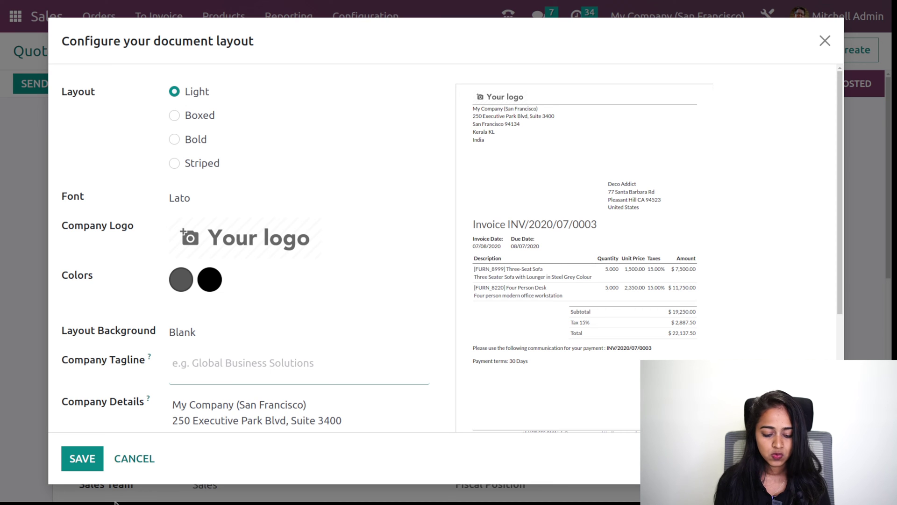
{"action": "left_click", "coordinate": [90, 456]}
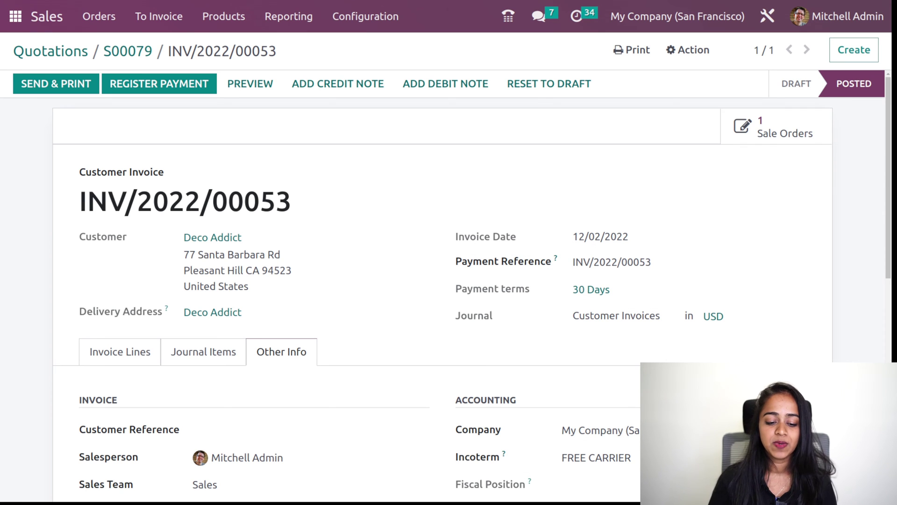
{"action": "scroll", "coordinate": [237, 339], "scroll_direction": "down", "scroll_amount": 5}
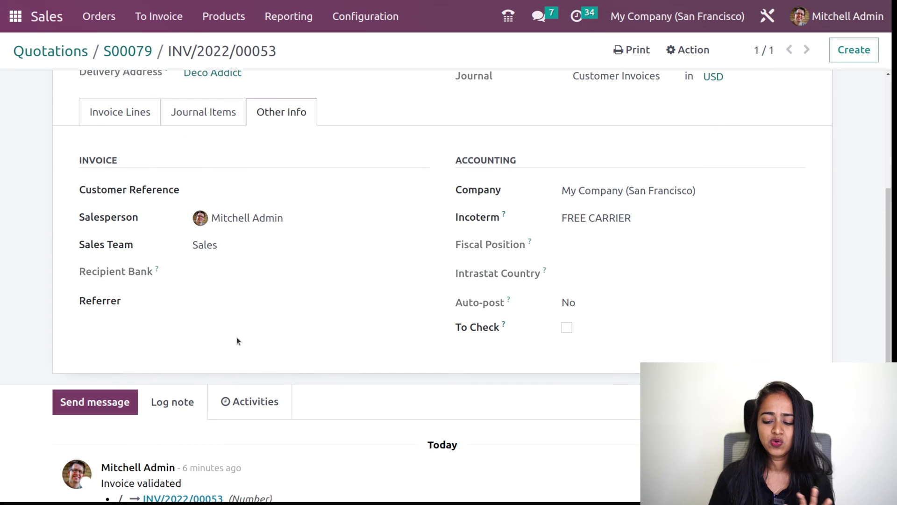
{"action": "scroll", "coordinate": [236, 337], "scroll_direction": "up", "scroll_amount": 5}
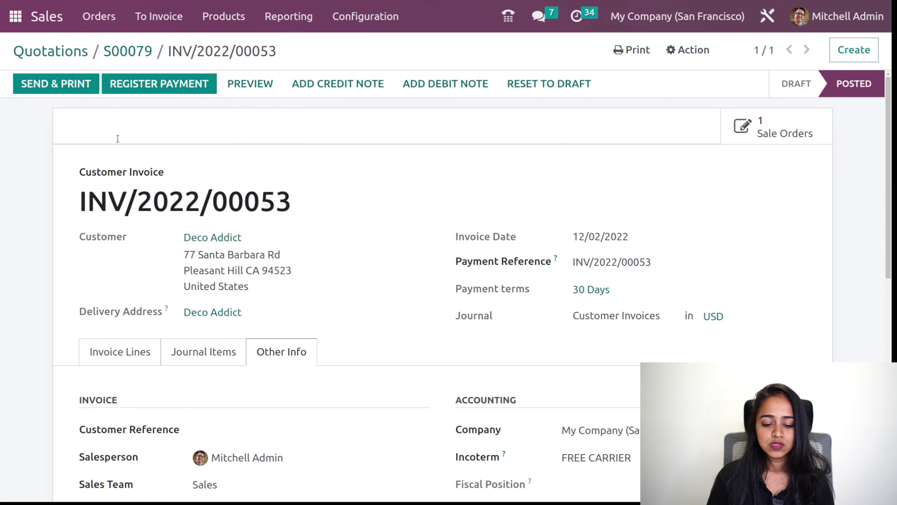
Step: Register a $295.00 payment for the invoice with the Bank journal and the Manual payment method
{"action": "left_click", "coordinate": [168, 91]}
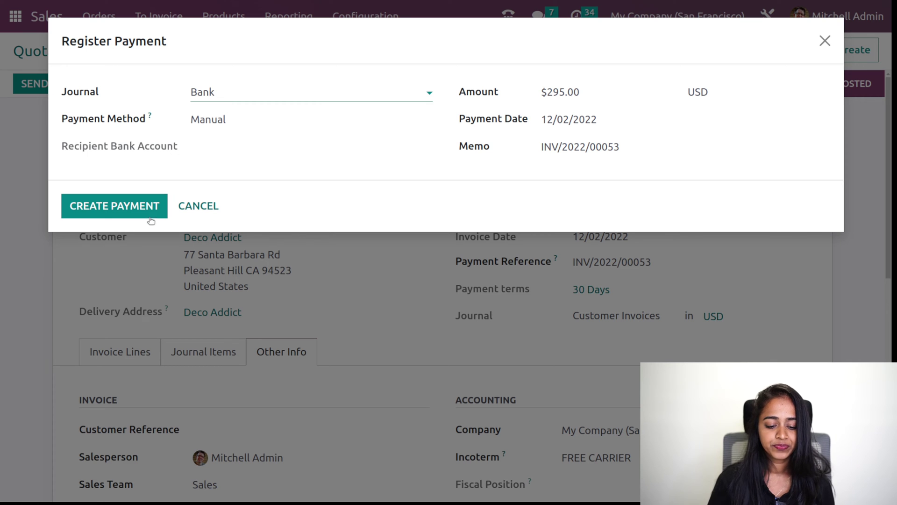
{"action": "left_click", "coordinate": [137, 216]}
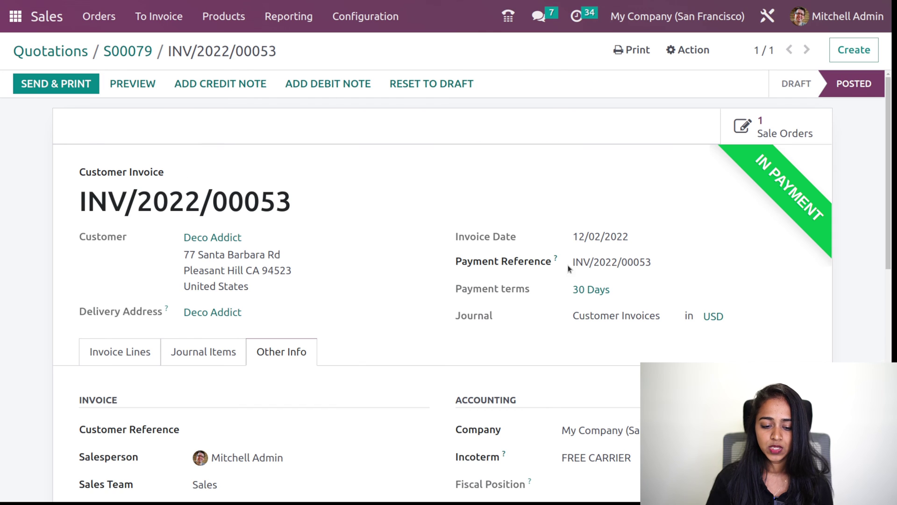
{"action": "scroll", "coordinate": [893, 276], "scroll_direction": "down", "scroll_amount": 10}
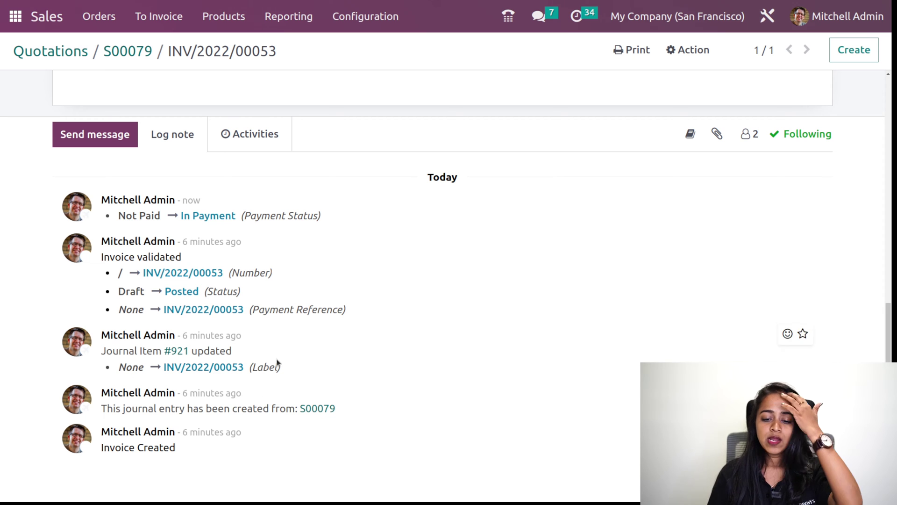
Step: Examine the list of shipping methods and the shipping connector options in the Sales settings
{"action": "left_click", "coordinate": [381, 28]}
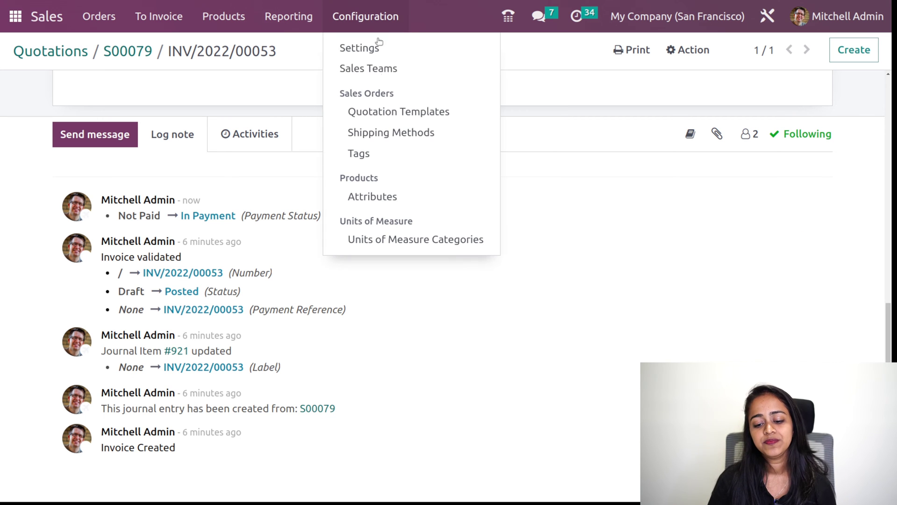
{"action": "left_click", "coordinate": [385, 135]}
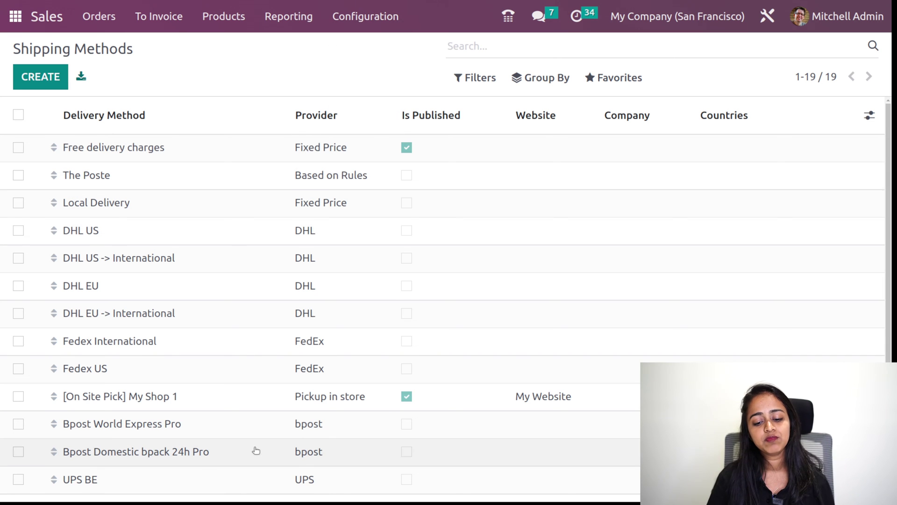
{"action": "scroll", "coordinate": [256, 450], "scroll_direction": "down", "scroll_amount": 3}
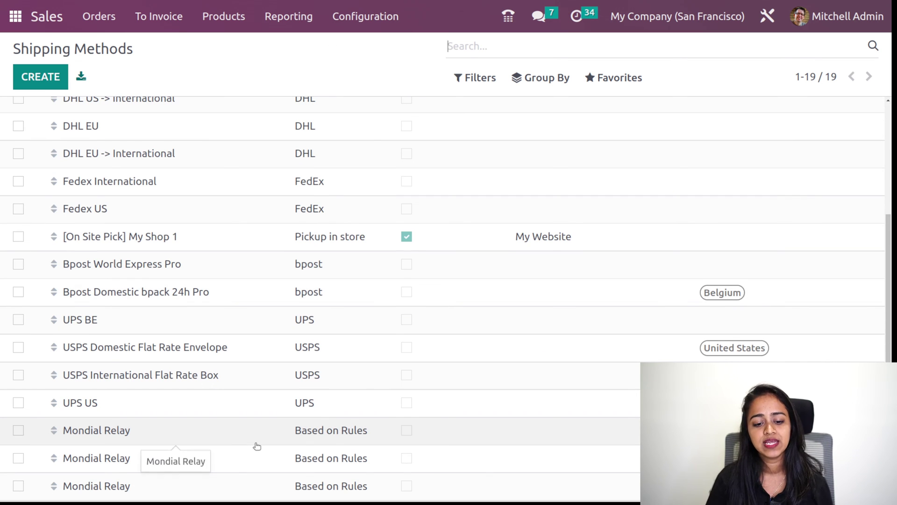
{"action": "scroll", "coordinate": [257, 446], "scroll_direction": "up", "scroll_amount": 3}
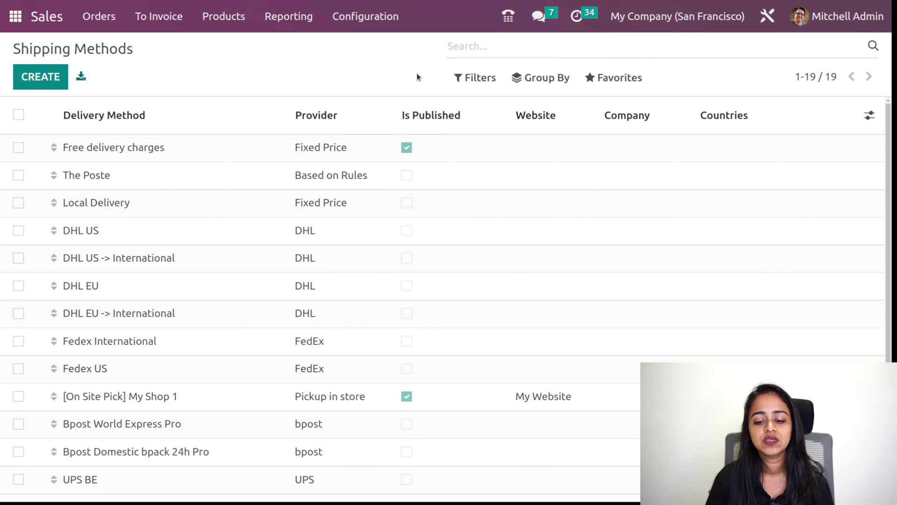
{"action": "left_click", "coordinate": [386, 23]}
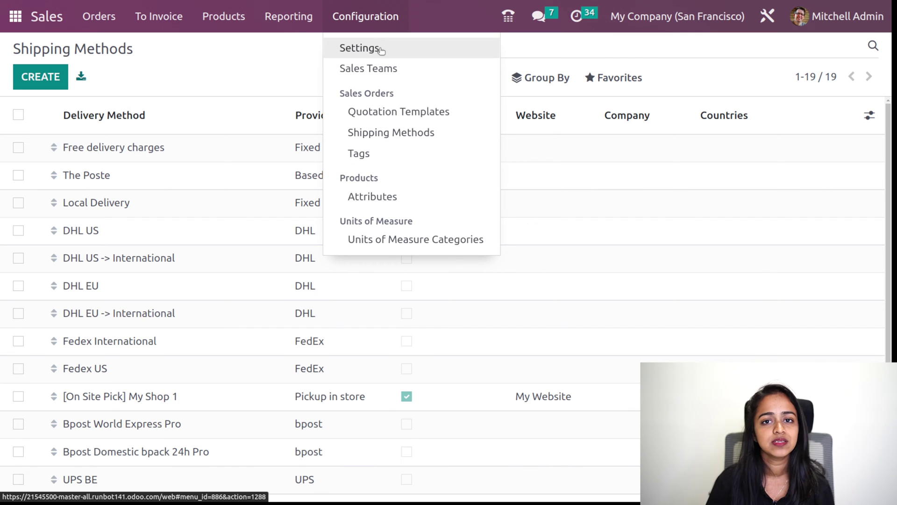
{"action": "left_click", "coordinate": [381, 49]}
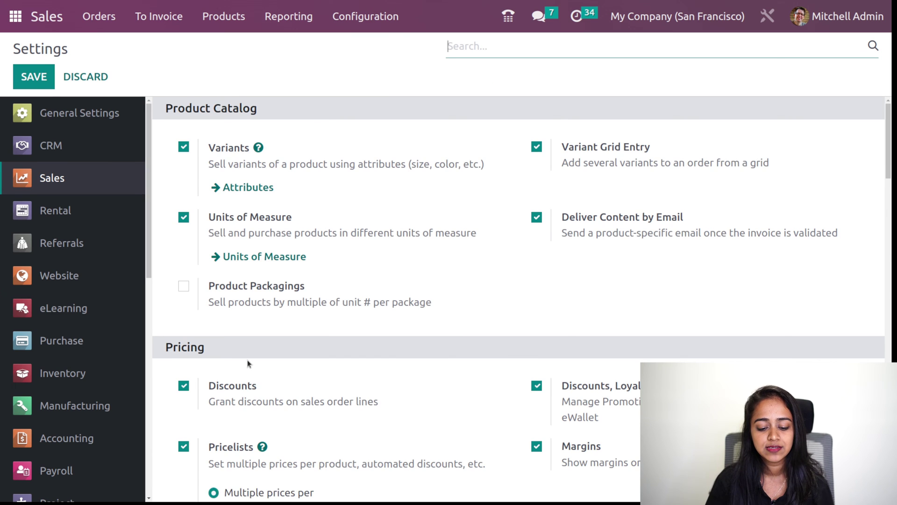
{"action": "scroll", "coordinate": [247, 363], "scroll_direction": "down", "scroll_amount": 10}
{"action": "scroll", "coordinate": [248, 360], "scroll_direction": "down", "scroll_amount": 6}
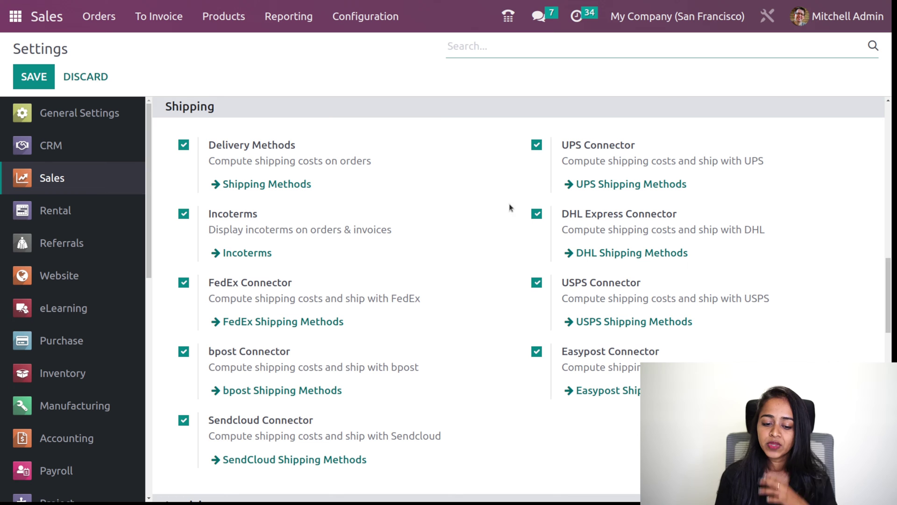
Step: Create a shipping method named "new shipping method"
{"action": "left_click", "coordinate": [369, 24]}
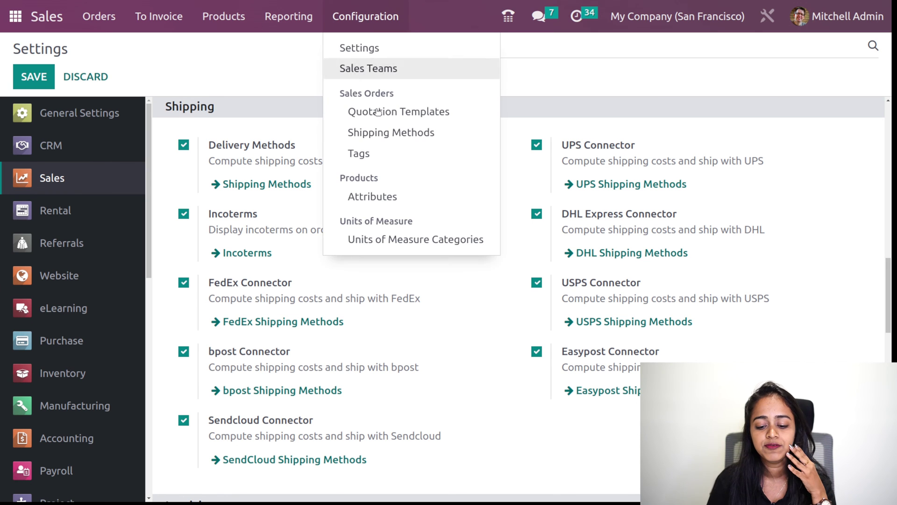
{"action": "left_click", "coordinate": [377, 131]}
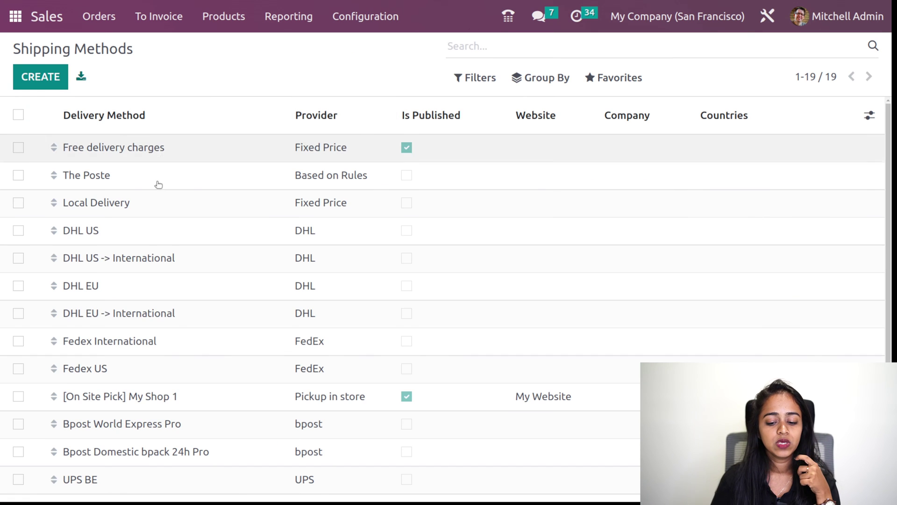
{"action": "scroll", "coordinate": [173, 258], "scroll_direction": "down", "scroll_amount": 3}
{"action": "scroll", "coordinate": [174, 256], "scroll_direction": "up", "scroll_amount": 3}
{"action": "scroll", "coordinate": [172, 253], "scroll_direction": "down", "scroll_amount": 3}
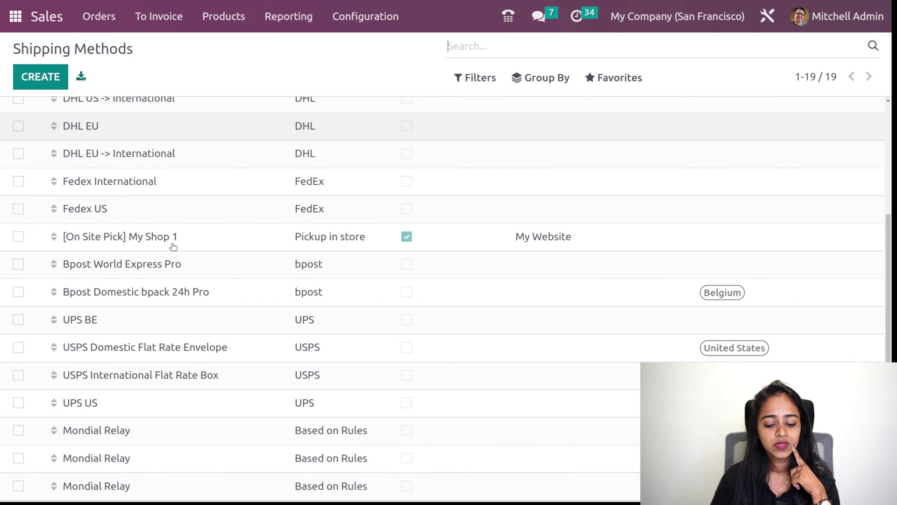
{"action": "scroll", "coordinate": [173, 247], "scroll_direction": "up", "scroll_amount": 3}
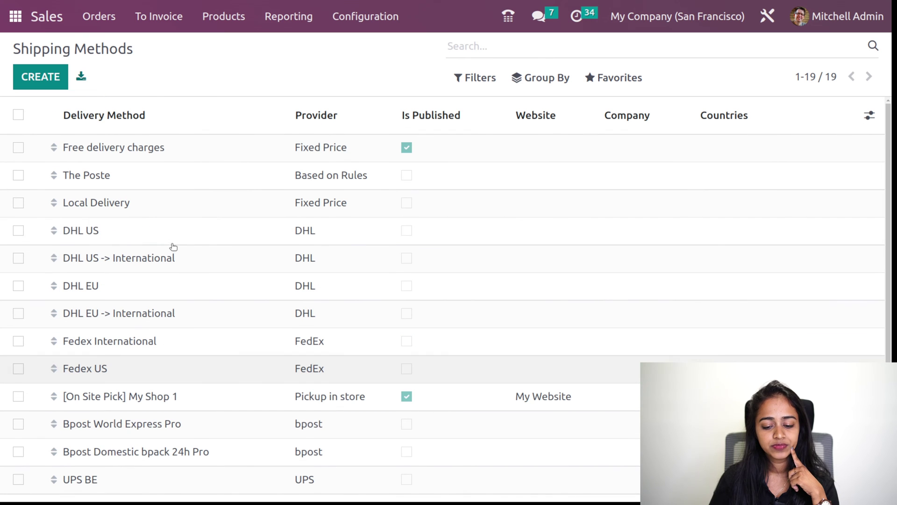
{"action": "left_click", "coordinate": [45, 71]}
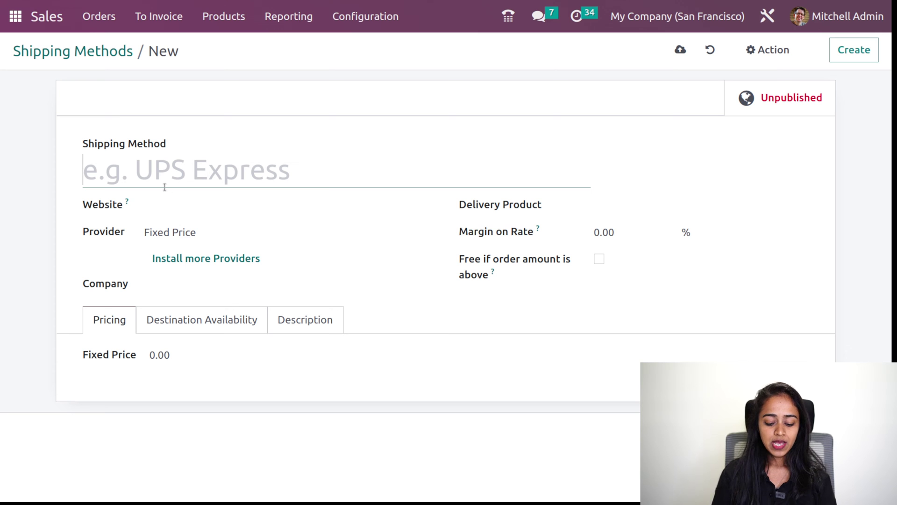
{"action": "type", "text": "new ship"}
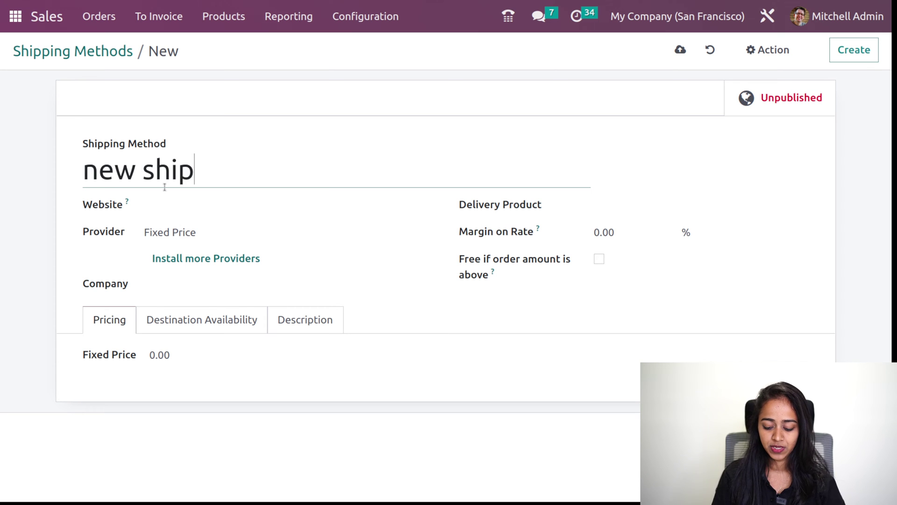
{"action": "type", "text": "ping e"}
{"action": "key", "text": "BackSpace"}
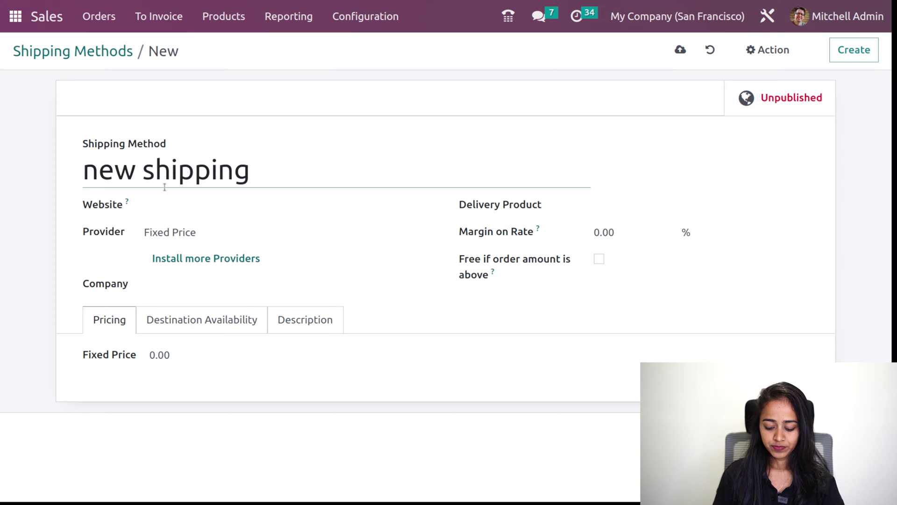
{"action": "type", "text": "method"}
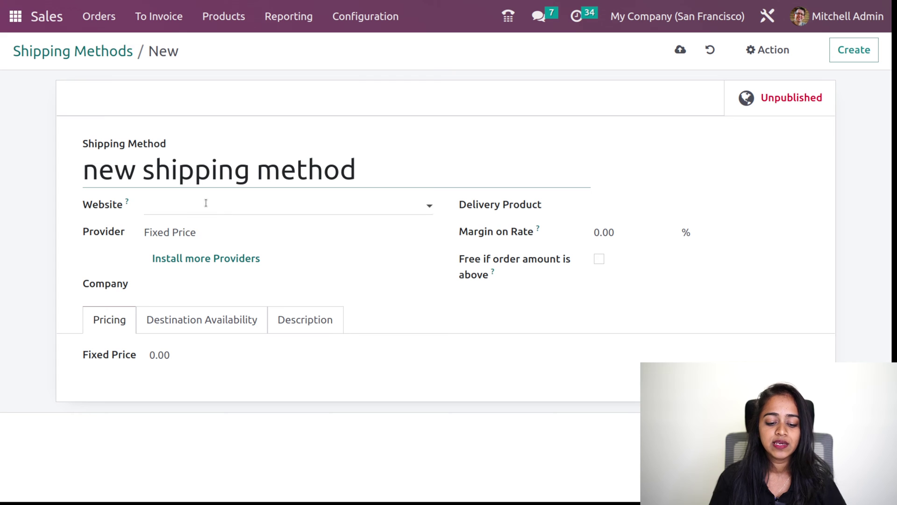
Step: Set the shipping method's provider to Fixed Price with a fixed price of 100
{"action": "left_click", "coordinate": [221, 236]}
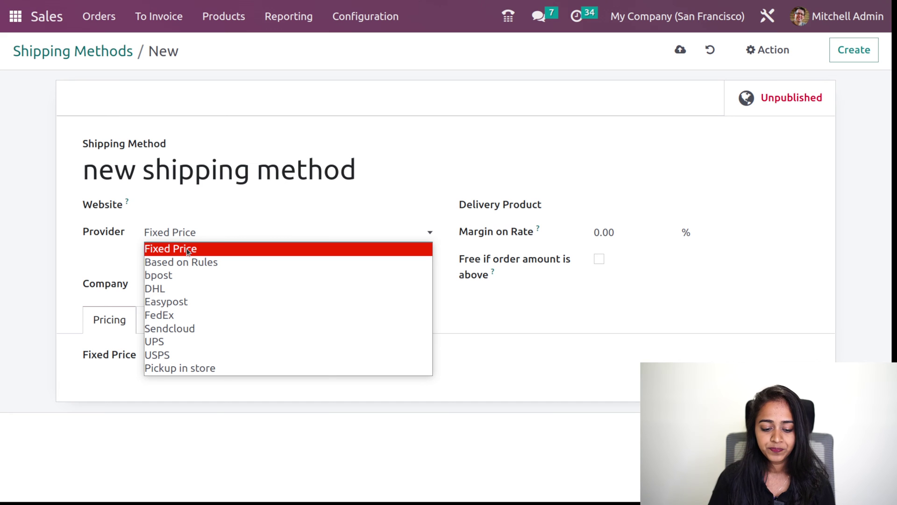
{"action": "left_click", "coordinate": [215, 250]}
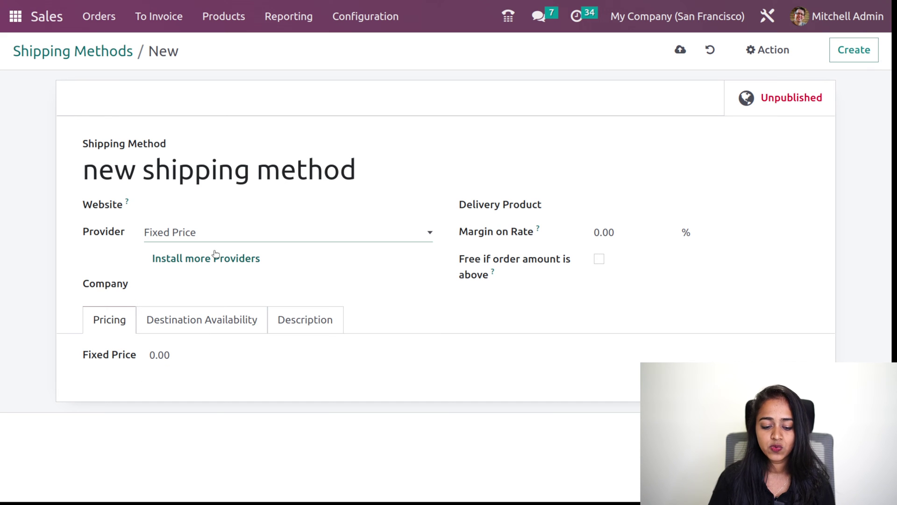
{"action": "left_click", "coordinate": [159, 354]}
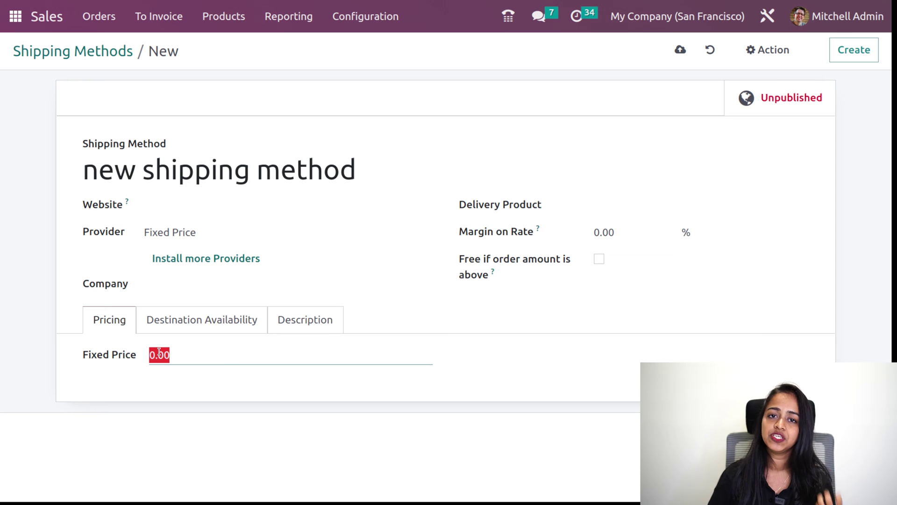
{"action": "type", "text": "100"}
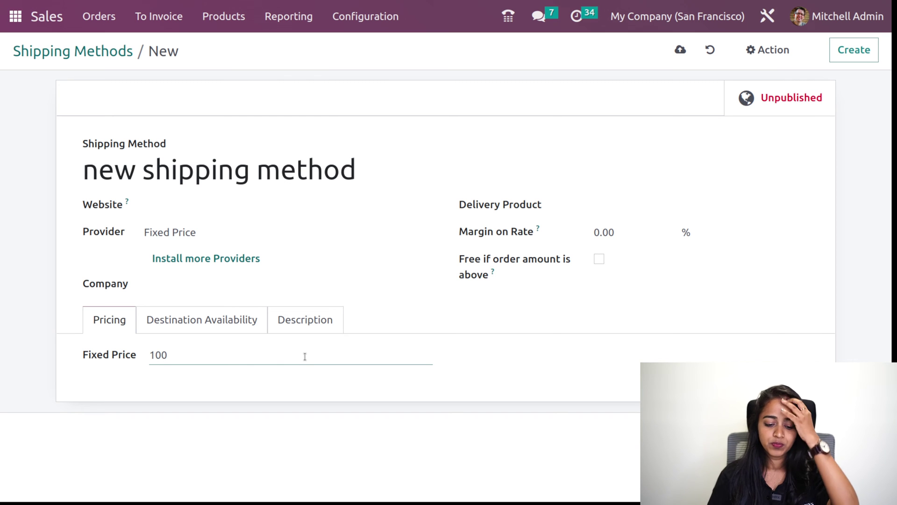
Step: Switch the provider to Based on Rules and start a pricing rule with the condition Price >= 200
{"action": "left_click", "coordinate": [220, 236]}
{"action": "left_click", "coordinate": [214, 263]}
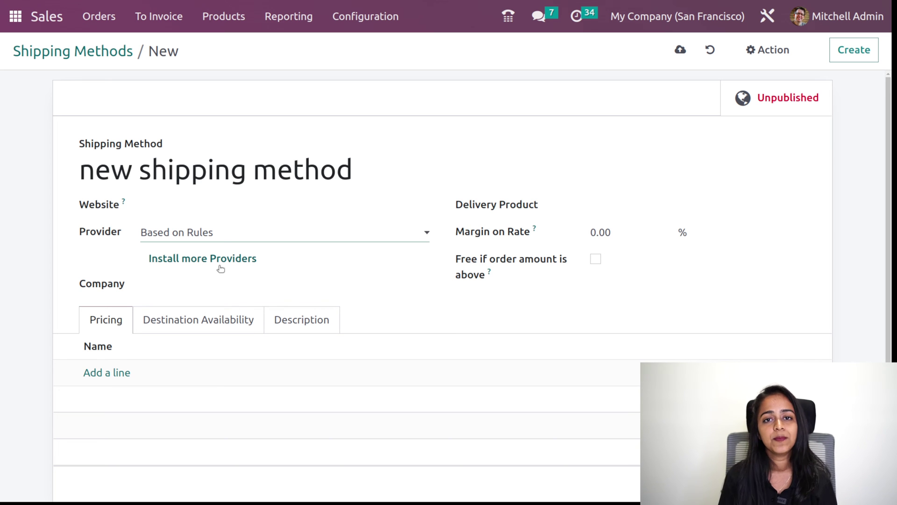
{"action": "left_click", "coordinate": [102, 373]}
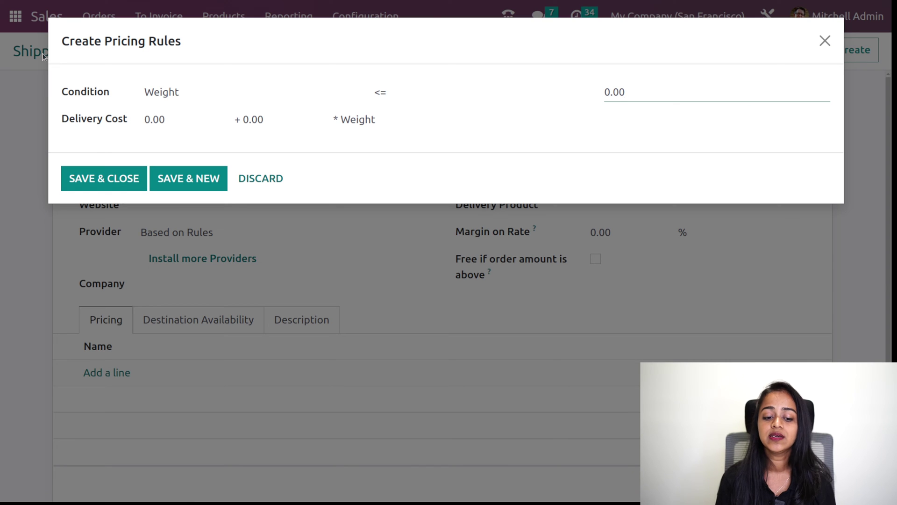
{"action": "left_click", "coordinate": [232, 90]}
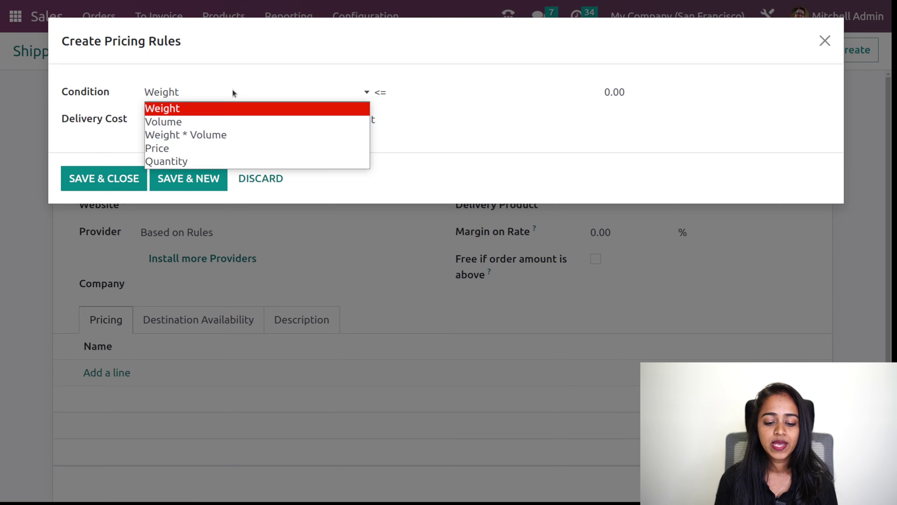
{"action": "left_click", "coordinate": [205, 147]}
{"action": "left_click", "coordinate": [403, 98]}
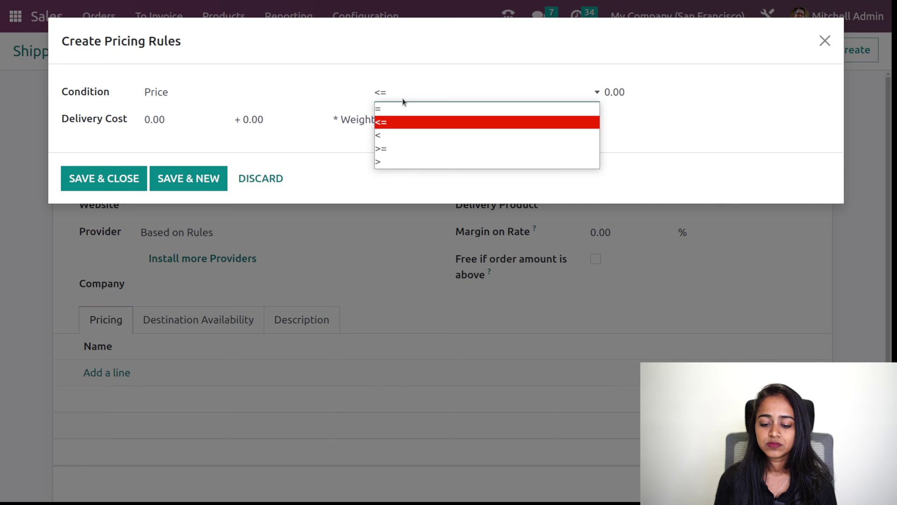
{"action": "left_click", "coordinate": [392, 150]}
{"action": "left_click", "coordinate": [614, 92]}
{"action": "type", "text": "200"}
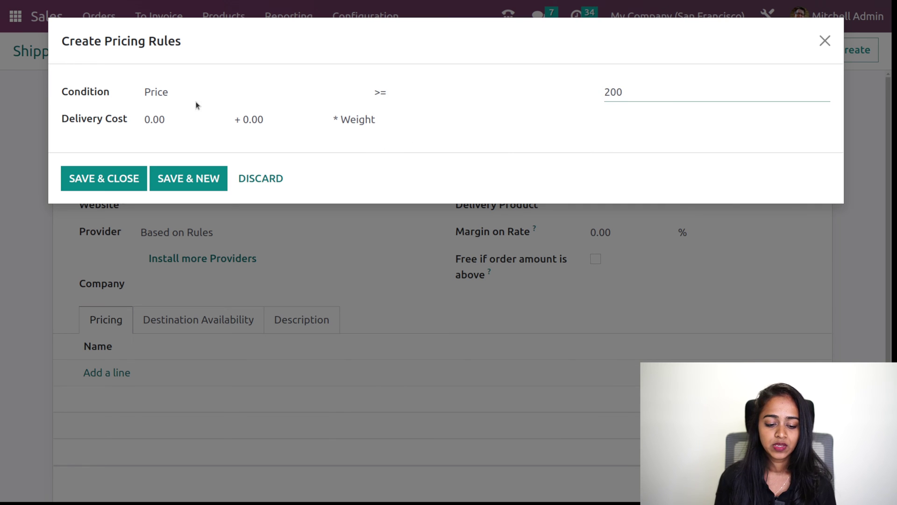
Step: Set the rule's delivery cost to 10 plus 2 times the weight, and save the pricing rule
{"action": "left_click", "coordinate": [156, 117]}
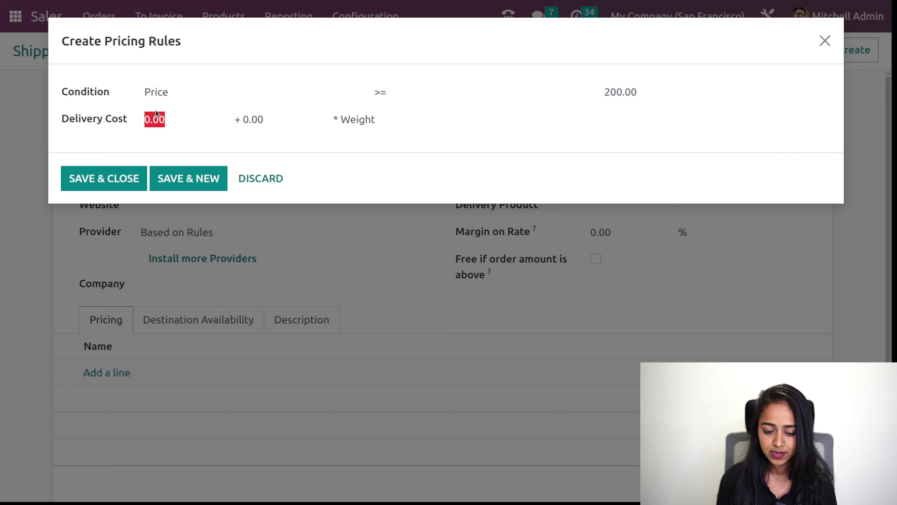
{"action": "type", "text": "10"}
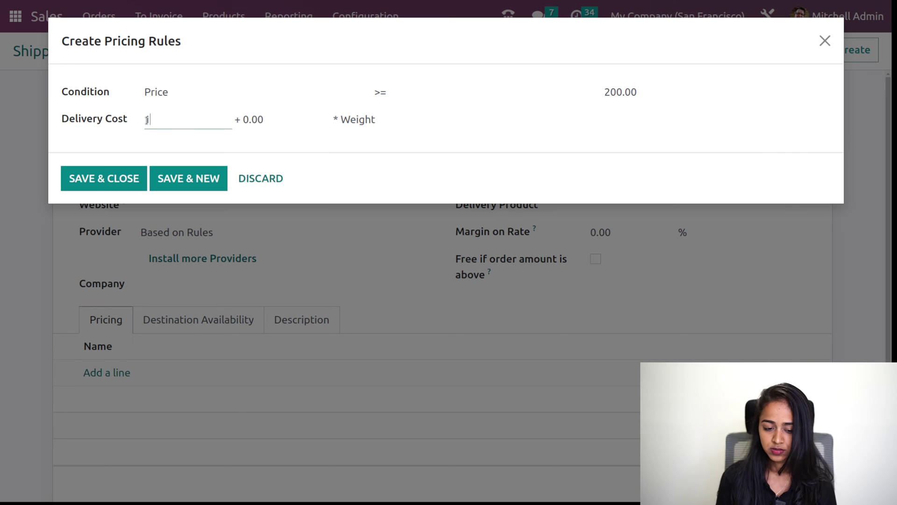
{"action": "left_click", "coordinate": [264, 116]}
{"action": "double_click", "coordinate": [265, 116]}
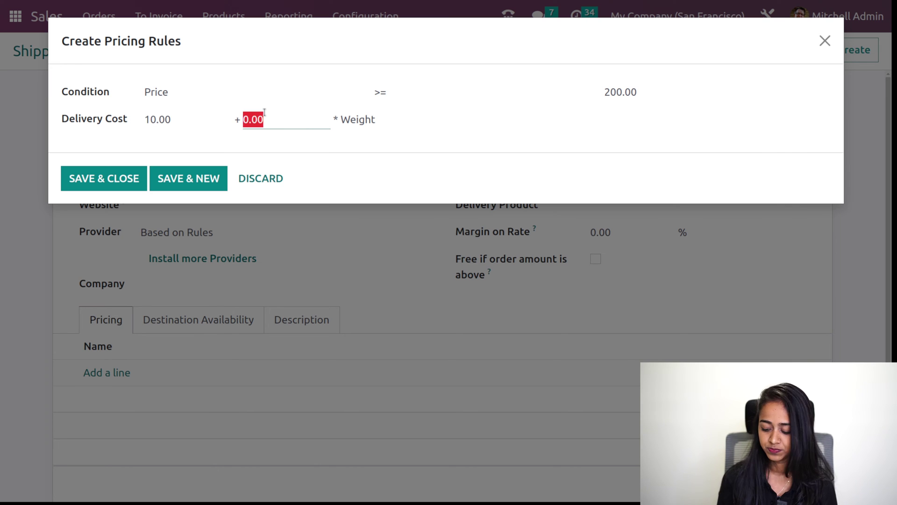
{"action": "type", "text": "2"}
{"action": "left_click", "coordinate": [531, 133]}
{"action": "left_click", "coordinate": [83, 179]}
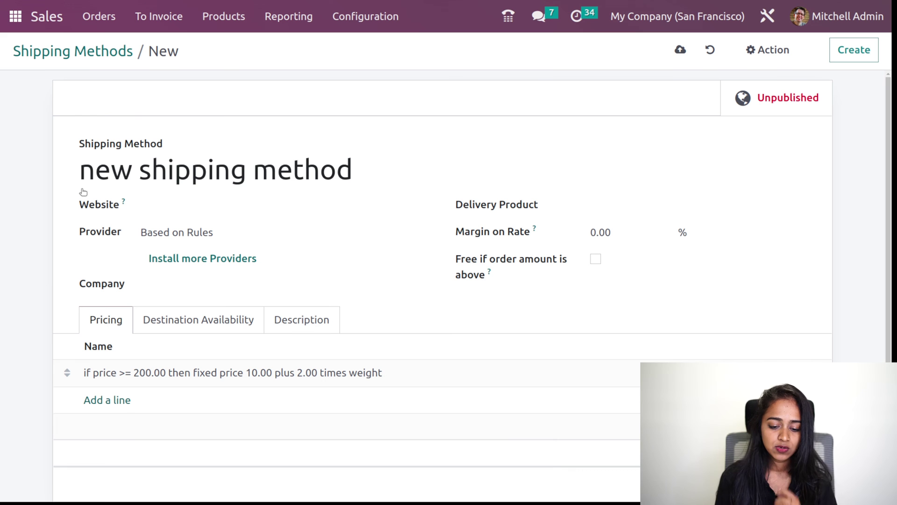
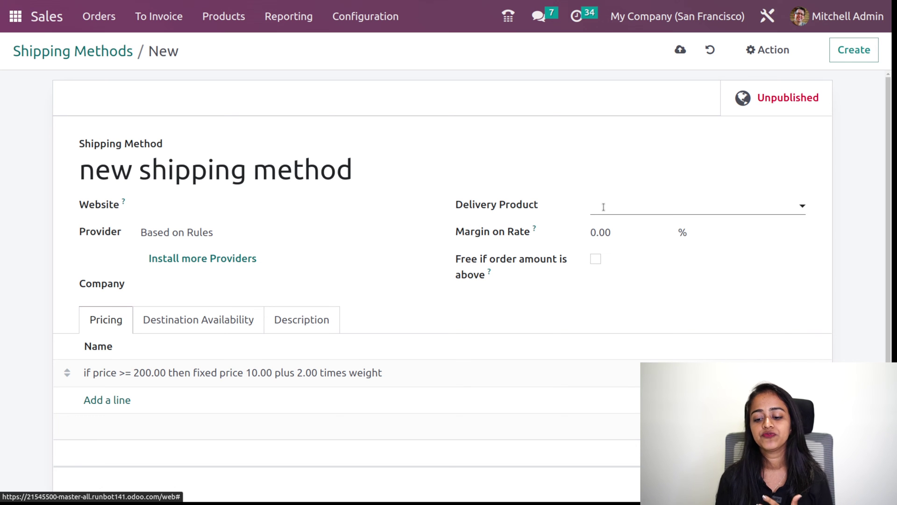
Step: Create a product named "ship1" and assign it as the shipping method's delivery product
{"action": "left_click", "coordinate": [641, 207]}
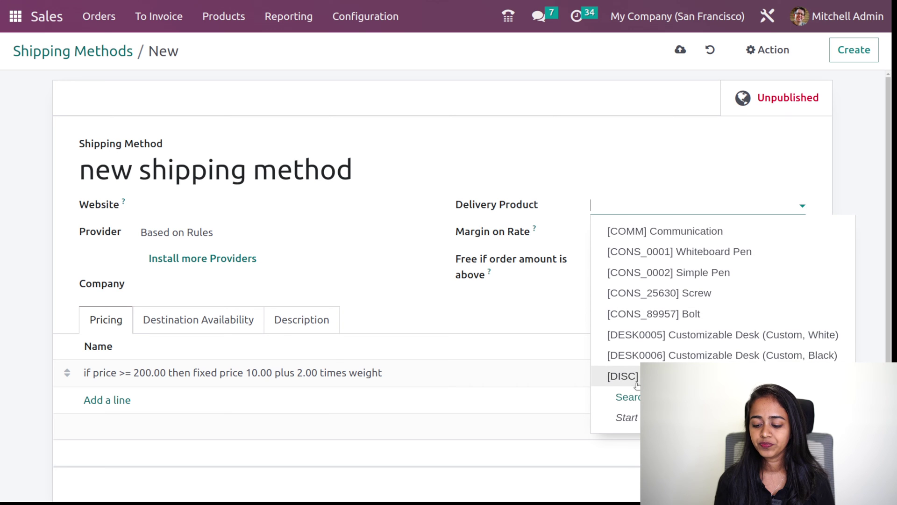
{"action": "left_click", "coordinate": [631, 408]}
{"action": "type", "text": "ship1"}
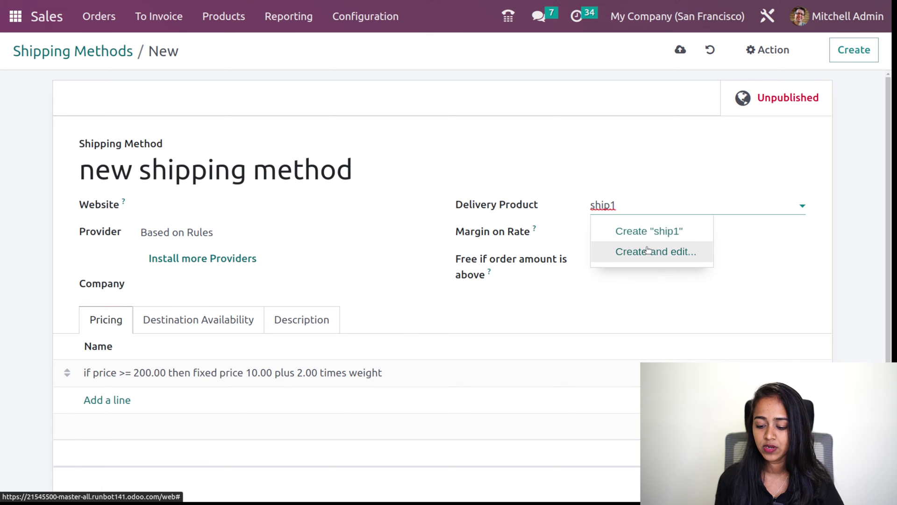
{"action": "left_click", "coordinate": [646, 248]}
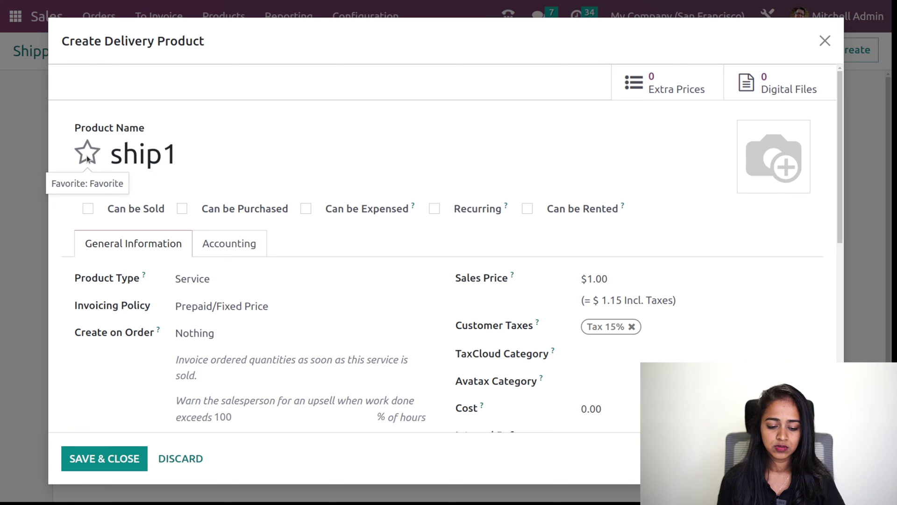
{"action": "left_click", "coordinate": [122, 457]}
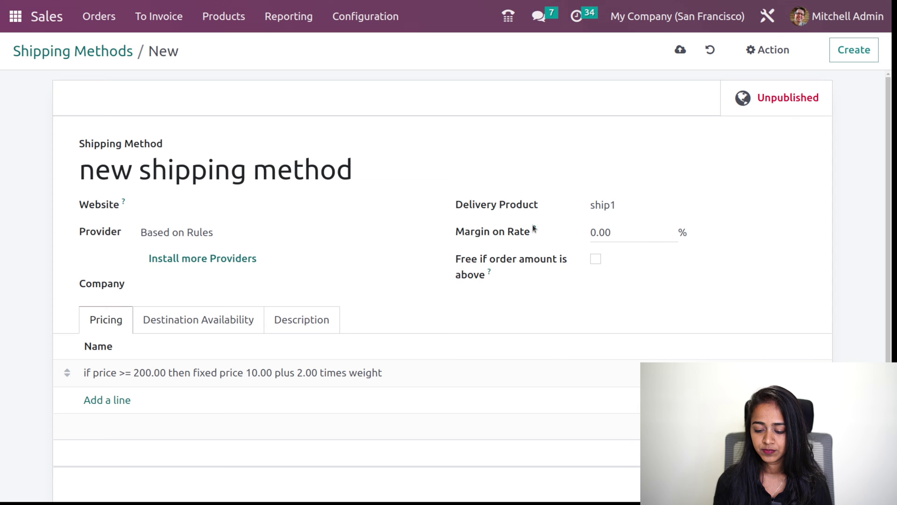
Step: Make shipping free for order amounts above 500 and save the shipping method
{"action": "mouse_move", "coordinate": [534, 227]}
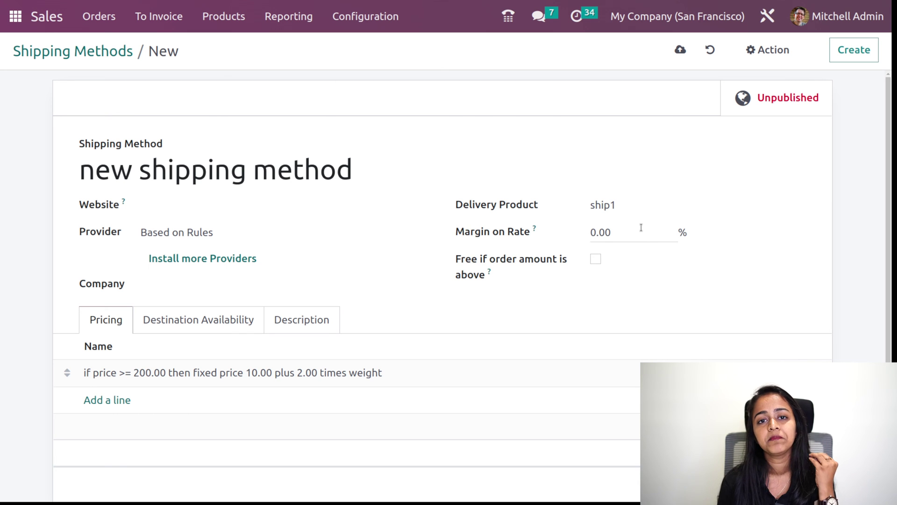
{"action": "left_click", "coordinate": [596, 262]}
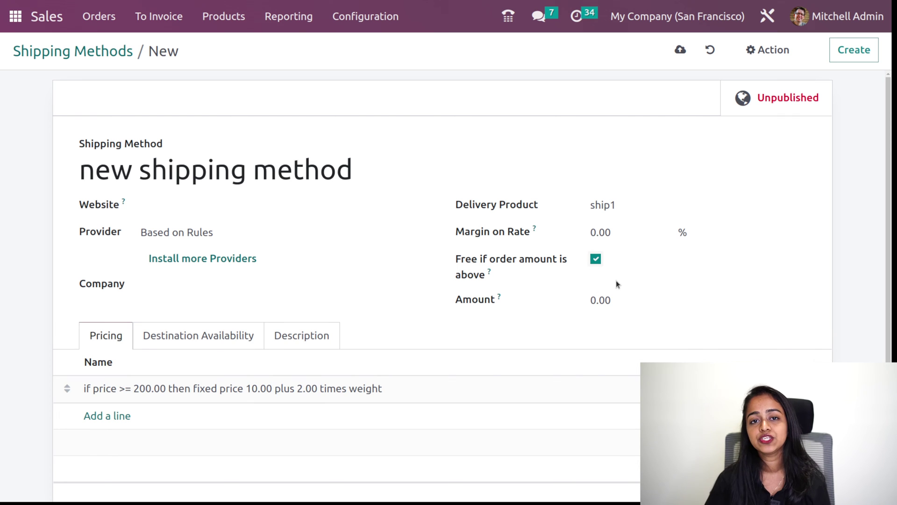
{"action": "left_click", "coordinate": [595, 299]}
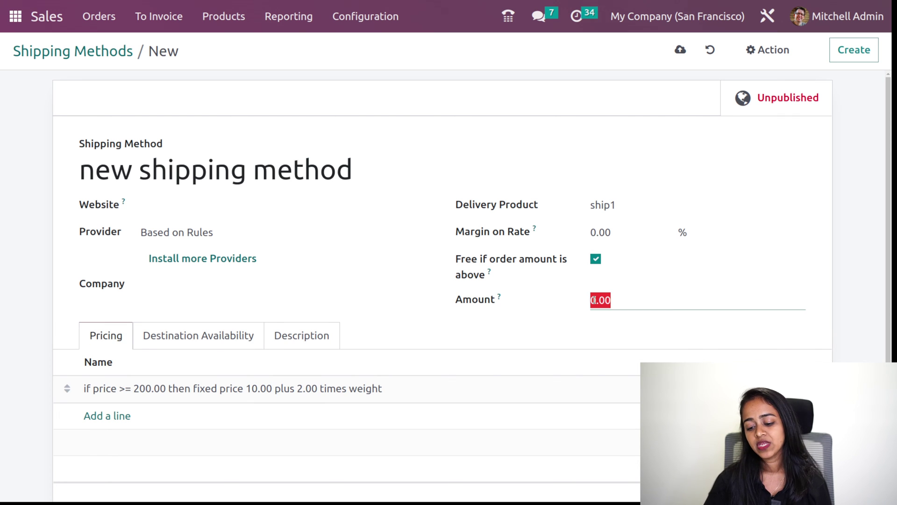
{"action": "type", "text": "200"}
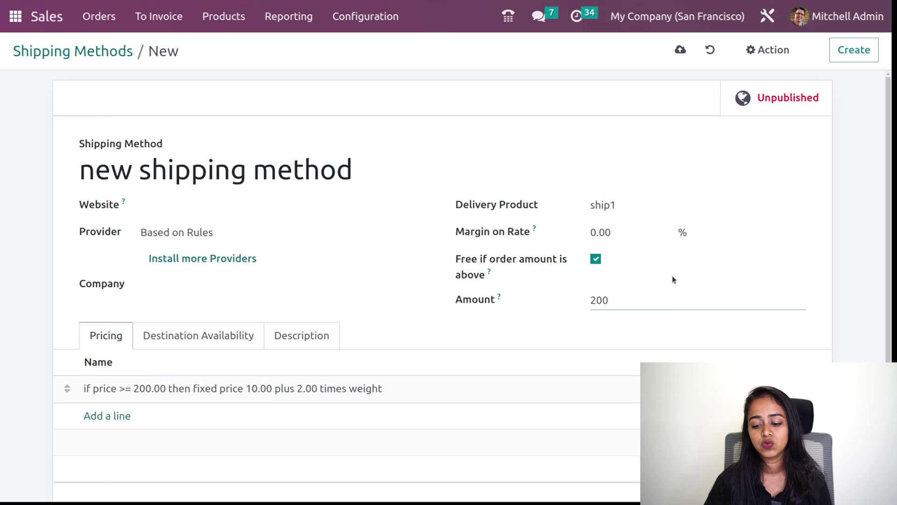
{"action": "key", "text": "BackSpace"}
{"action": "key", "text": "BackSpace"}
{"action": "key", "text": "BackSpace"}
{"action": "type", "text": "500"}
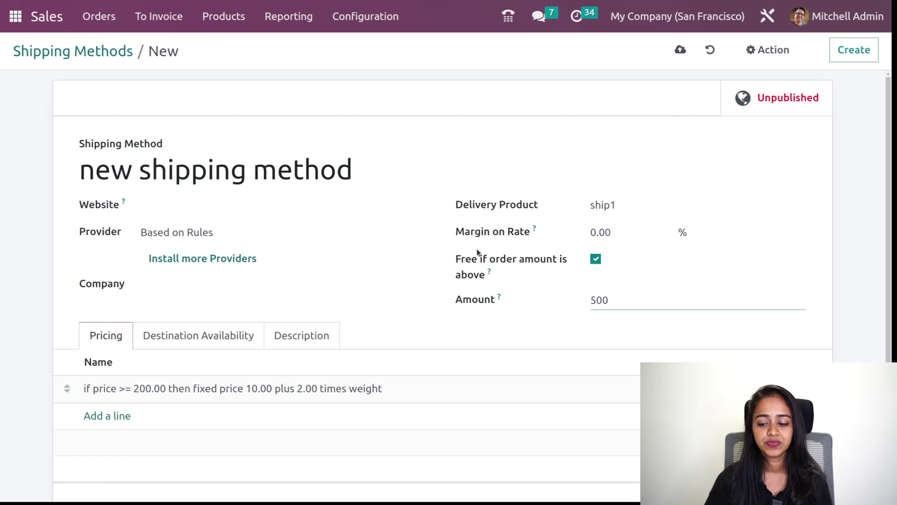
{"action": "left_click", "coordinate": [682, 53]}
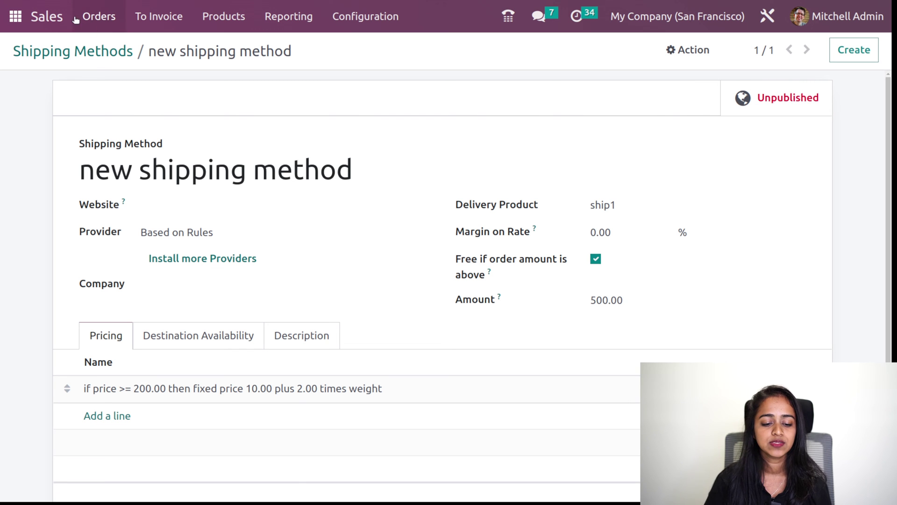
Step: Create a new quotation for Deco Addict with the product [E-COM11] Cabinet with Doors
{"action": "left_click", "coordinate": [97, 18]}
{"action": "left_click", "coordinate": [99, 48]}
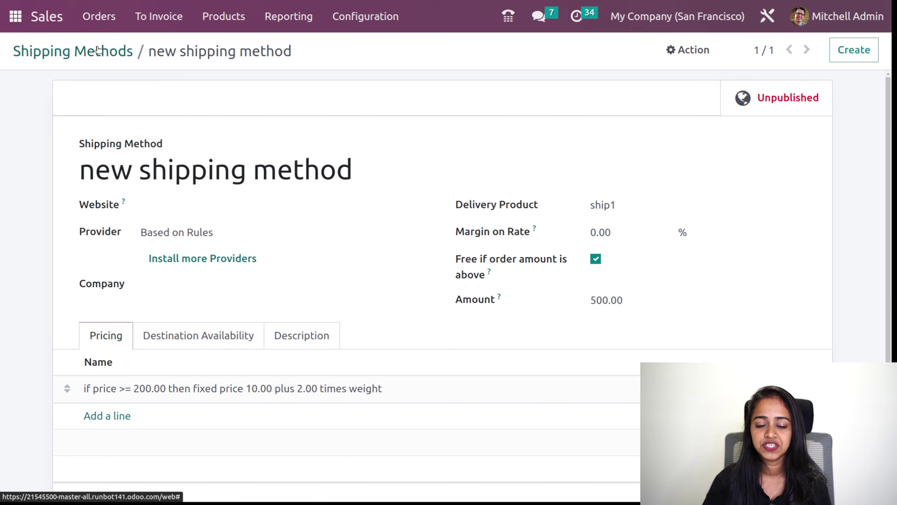
{"action": "left_click", "coordinate": [28, 80]}
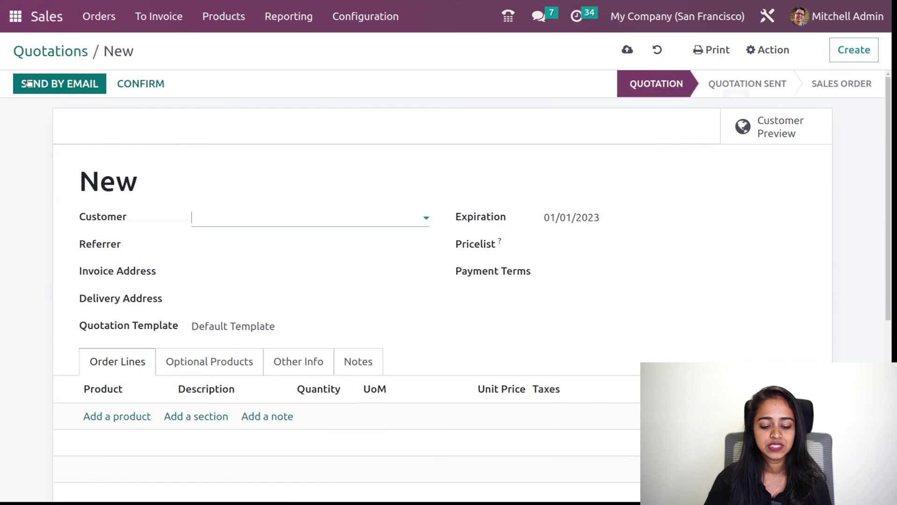
{"action": "left_click", "coordinate": [267, 219]}
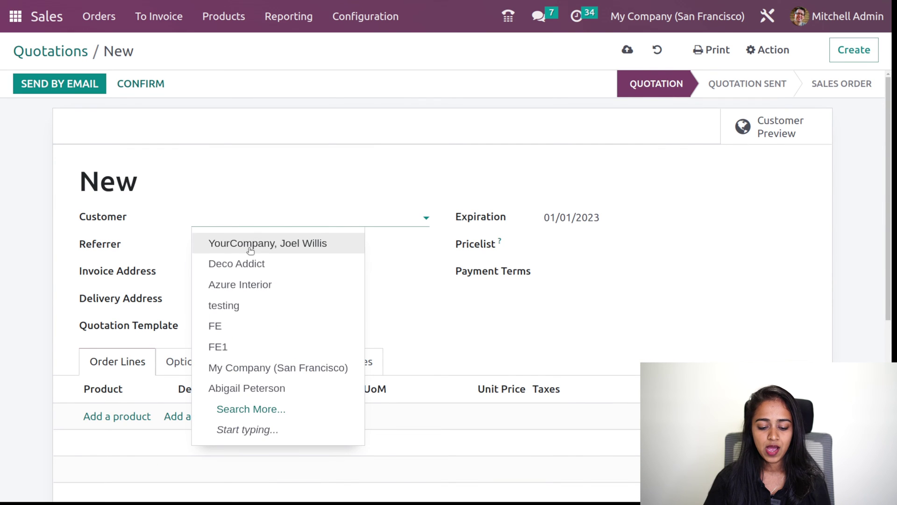
{"action": "left_click", "coordinate": [245, 261]}
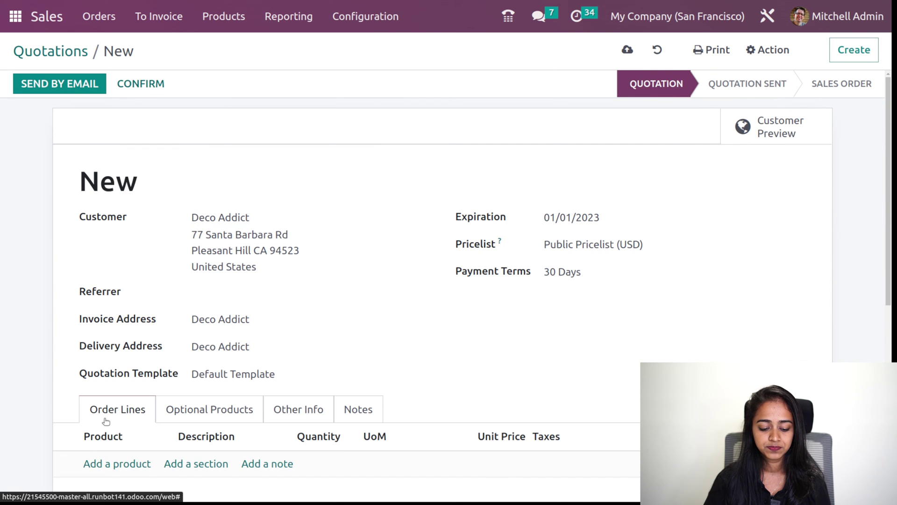
{"action": "left_click", "coordinate": [106, 463]}
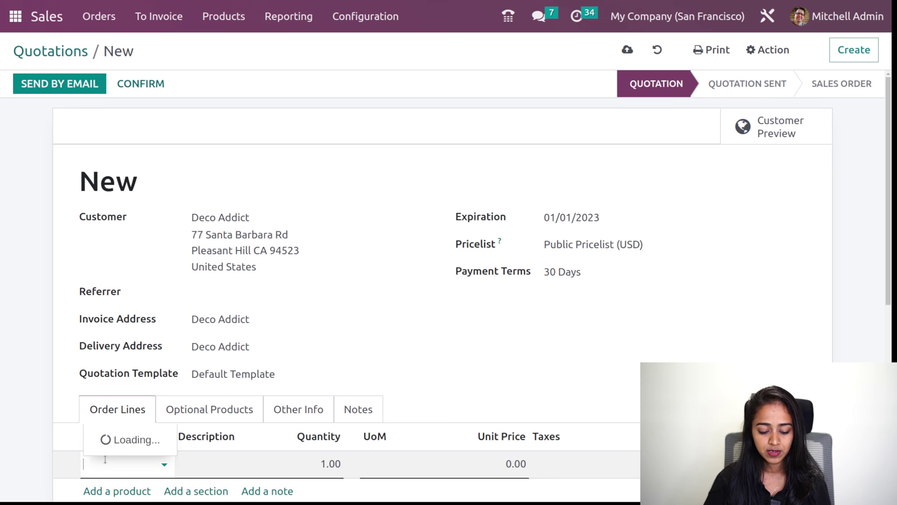
{"action": "left_click", "coordinate": [220, 316]}
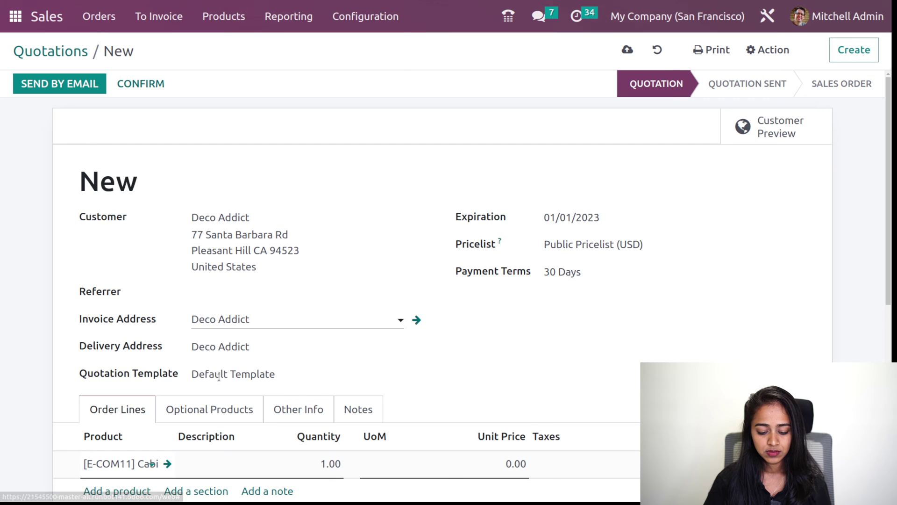
Step: Add shipping to the quotation using the rule-based "new shipping method"
{"action": "scroll", "coordinate": [386, 460], "scroll_direction": "down", "scroll_amount": 5}
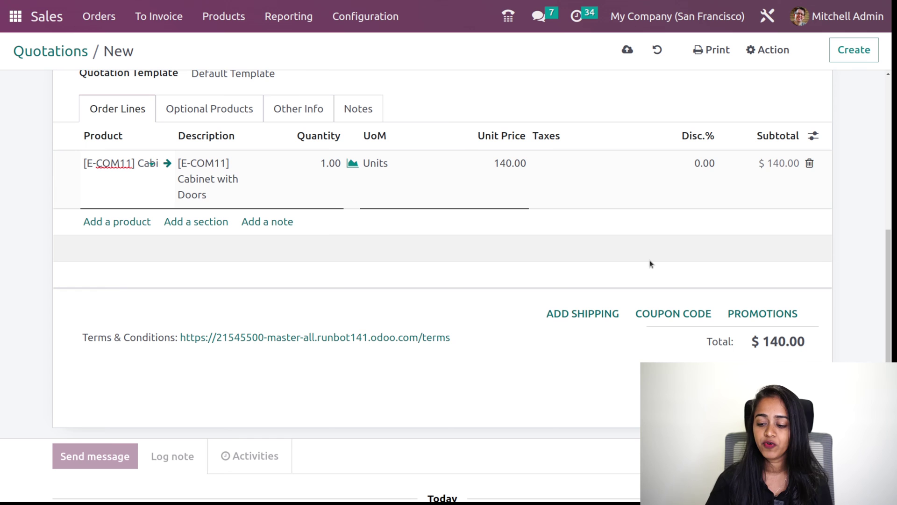
{"action": "left_click", "coordinate": [575, 314]}
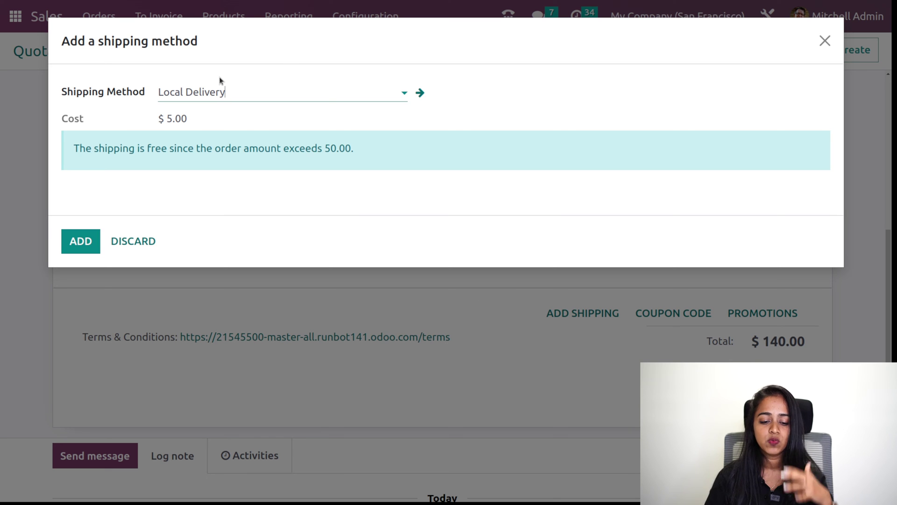
{"action": "left_click", "coordinate": [242, 87]}
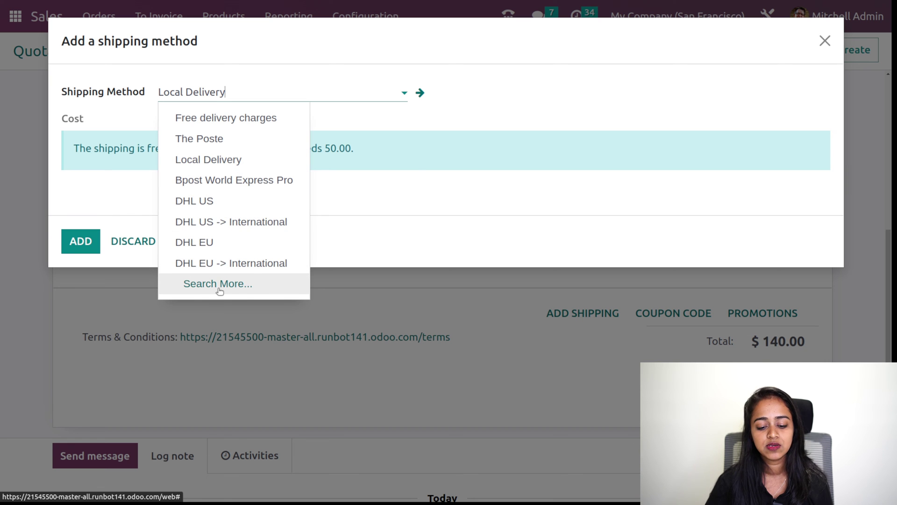
{"action": "left_click", "coordinate": [220, 285]}
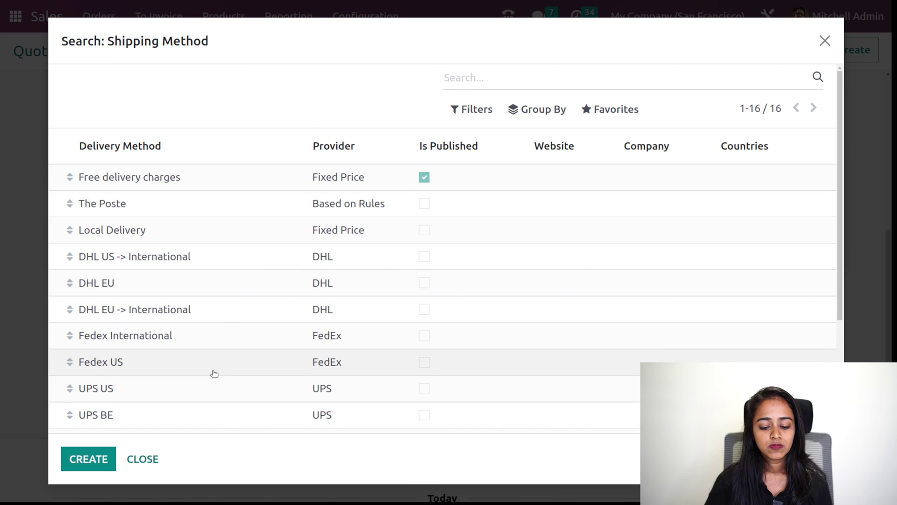
{"action": "scroll", "coordinate": [213, 373], "scroll_direction": "down", "scroll_amount": 3}
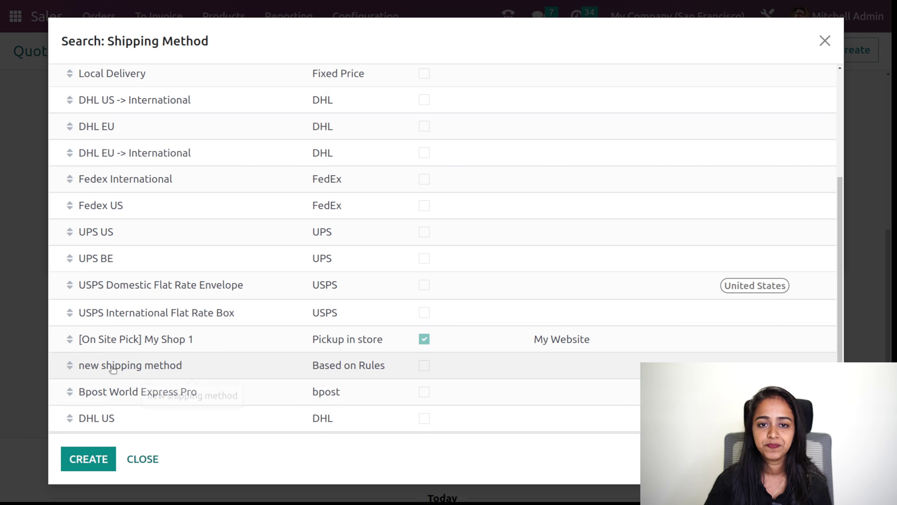
{"action": "left_click", "coordinate": [345, 374]}
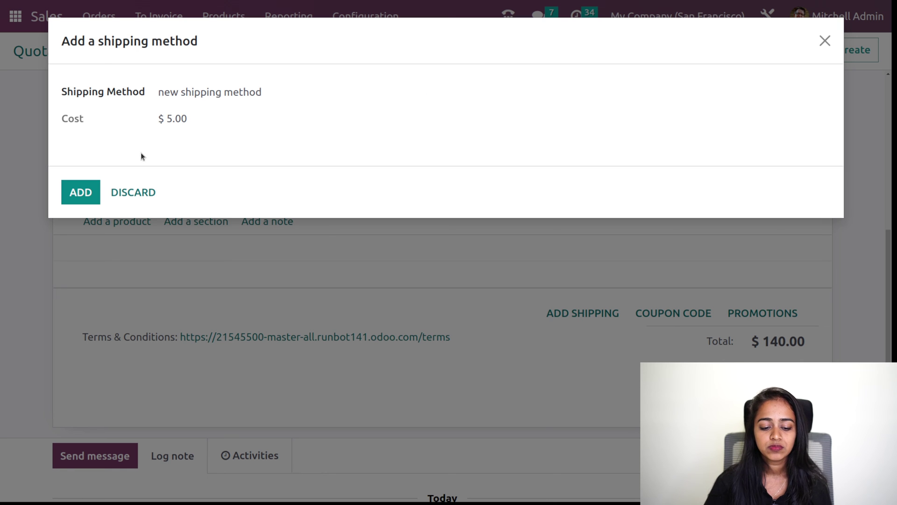
{"action": "left_click", "coordinate": [85, 190]}
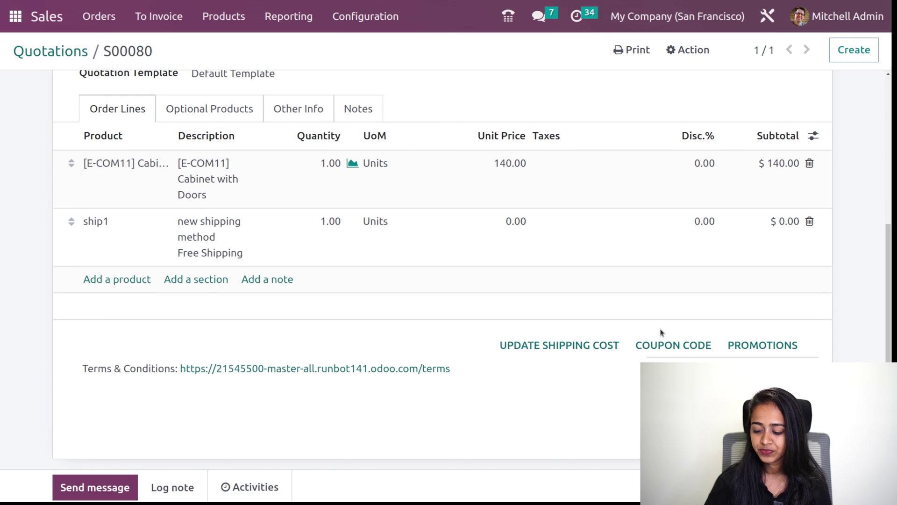
Step: Remove the ship1 delivery line from the quotation's order lines
{"action": "scroll", "coordinate": [486, 340], "scroll_direction": "up", "scroll_amount": 6}
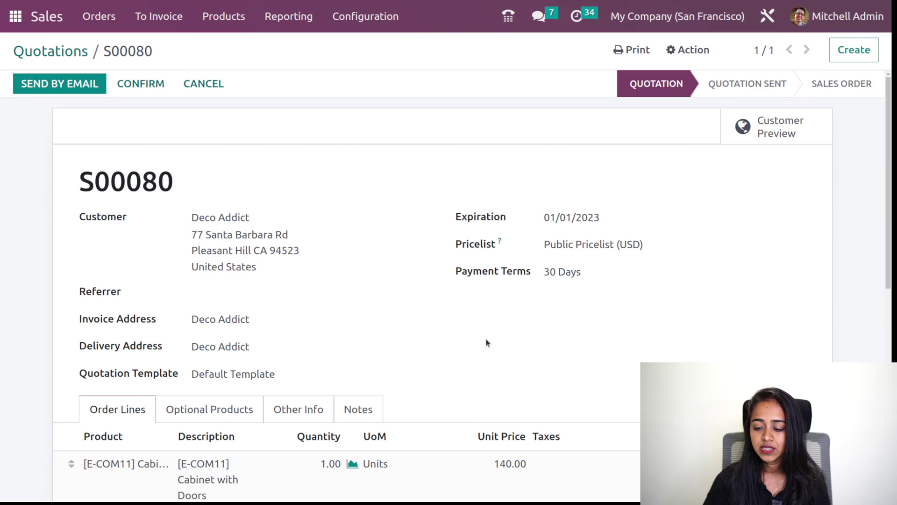
{"action": "left_click", "coordinate": [114, 83]}
{"action": "scroll", "coordinate": [330, 236], "scroll_direction": "down", "scroll_amount": 8}
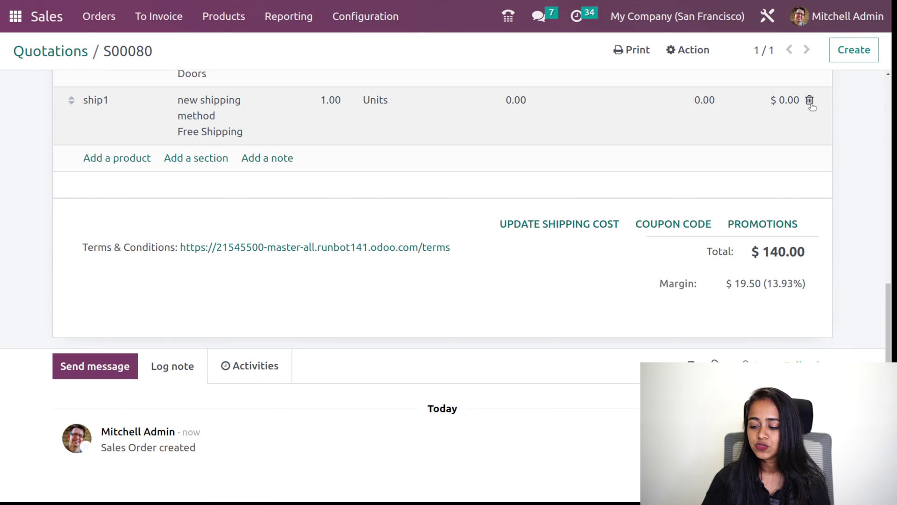
{"action": "left_click", "coordinate": [809, 99]}
{"action": "scroll", "coordinate": [684, 128], "scroll_direction": "up", "scroll_amount": 8}
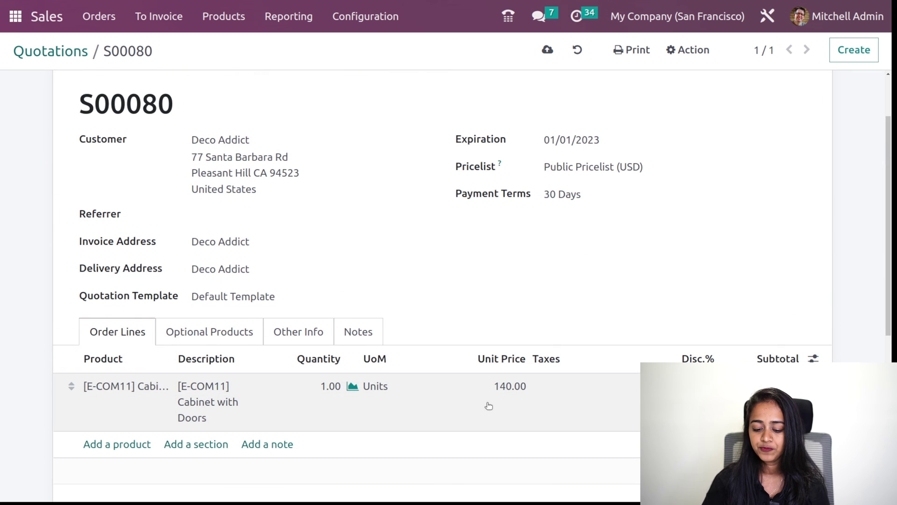
Step: Set the quantity of the [E-COM11] Cabinet with Doors line to 5
{"action": "left_click", "coordinate": [334, 387]}
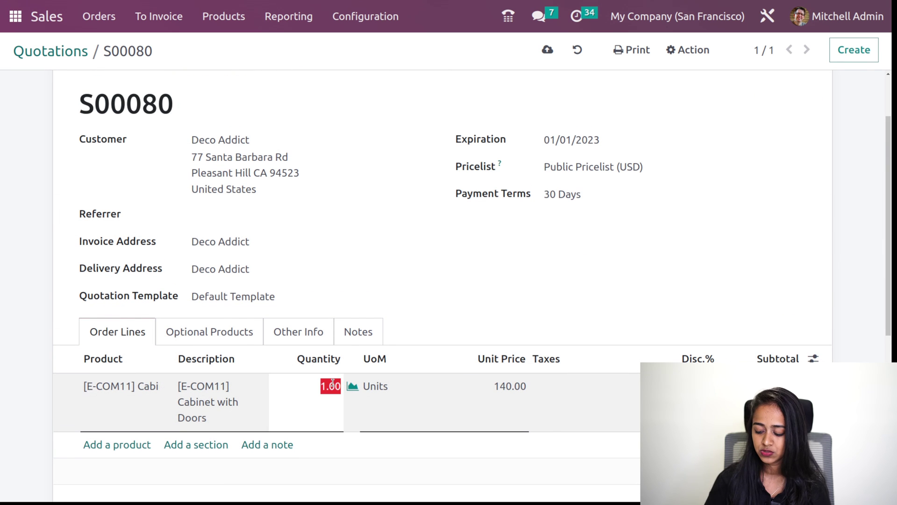
{"action": "type", "text": "2"}
{"action": "left_click", "coordinate": [651, 268]}
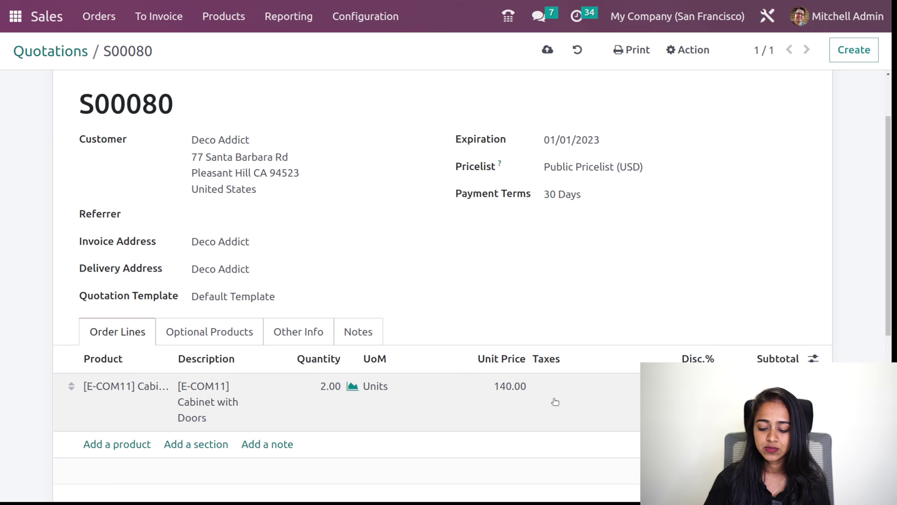
{"action": "left_click", "coordinate": [319, 393]}
{"action": "type", "text": "5"}
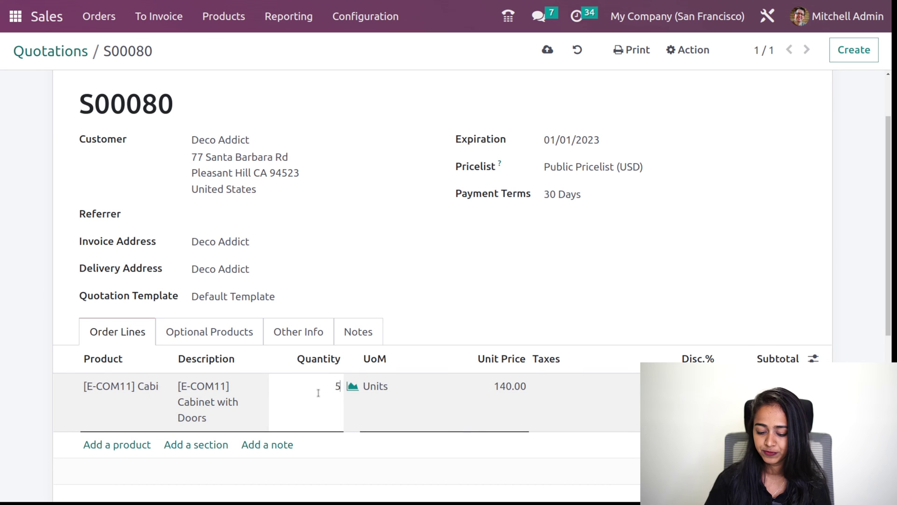
{"action": "left_click", "coordinate": [608, 302]}
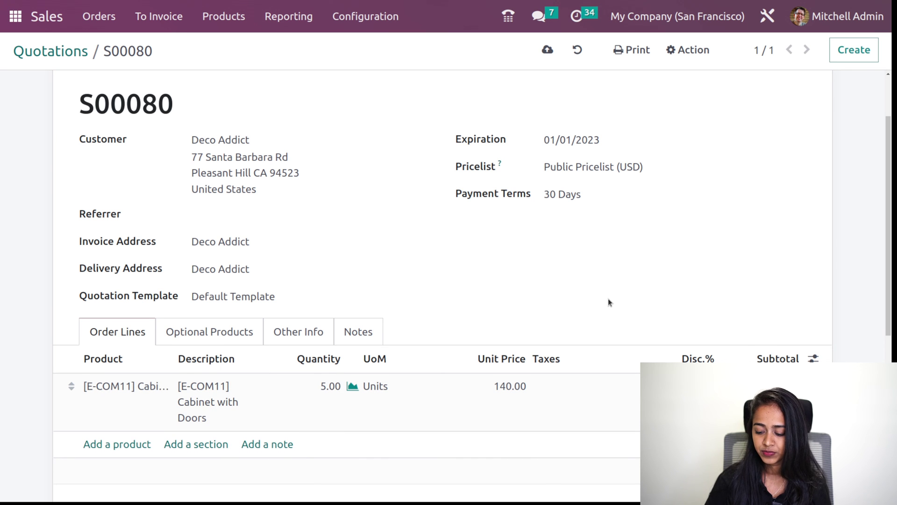
Step: Add "new shipping method" as the shipping for the five-cabinet quotation
{"action": "scroll", "coordinate": [442, 281], "scroll_direction": "down", "scroll_amount": 5}
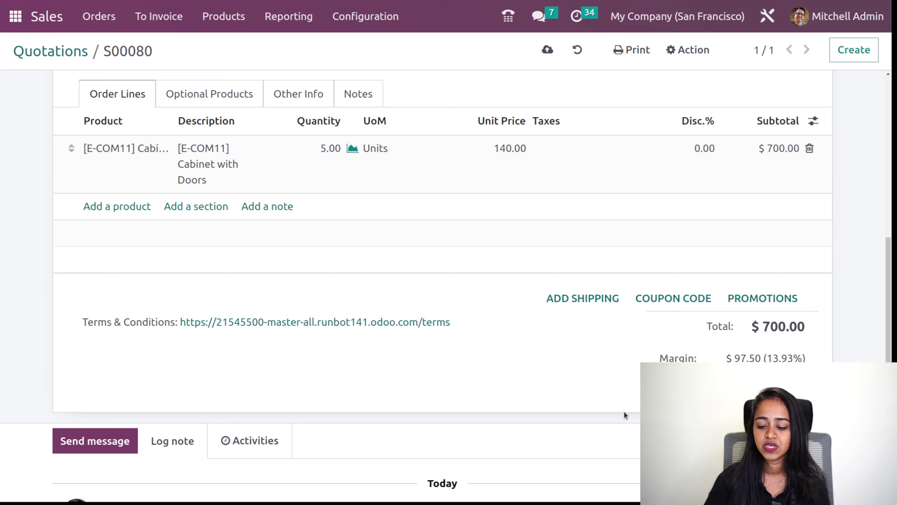
{"action": "left_click", "coordinate": [596, 299]}
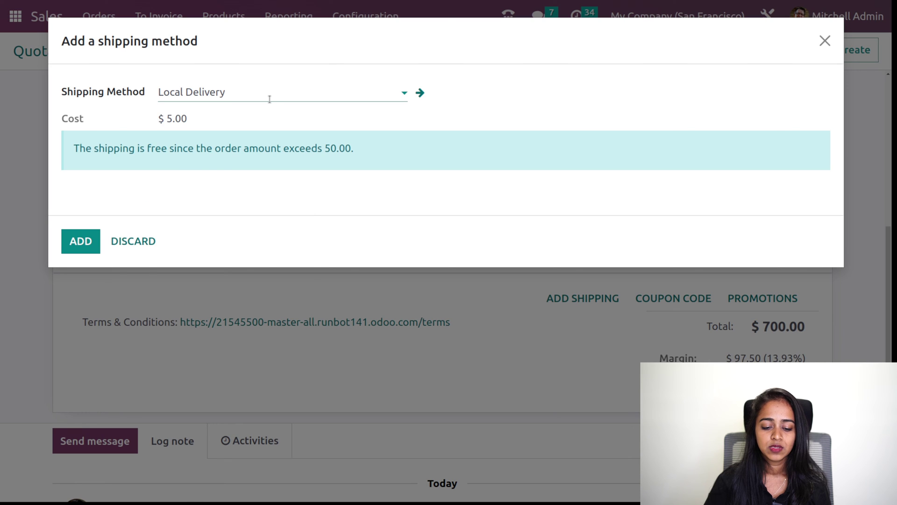
{"action": "left_click", "coordinate": [268, 94]}
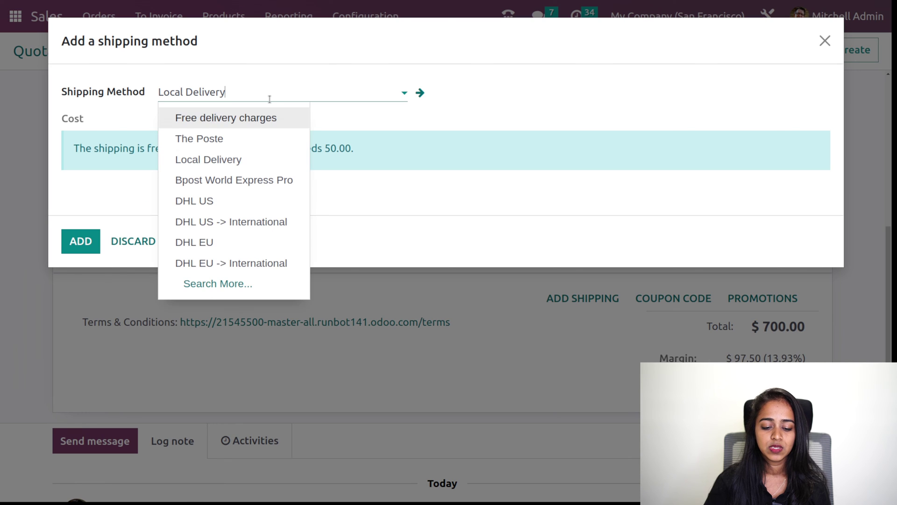
{"action": "left_click", "coordinate": [242, 285]}
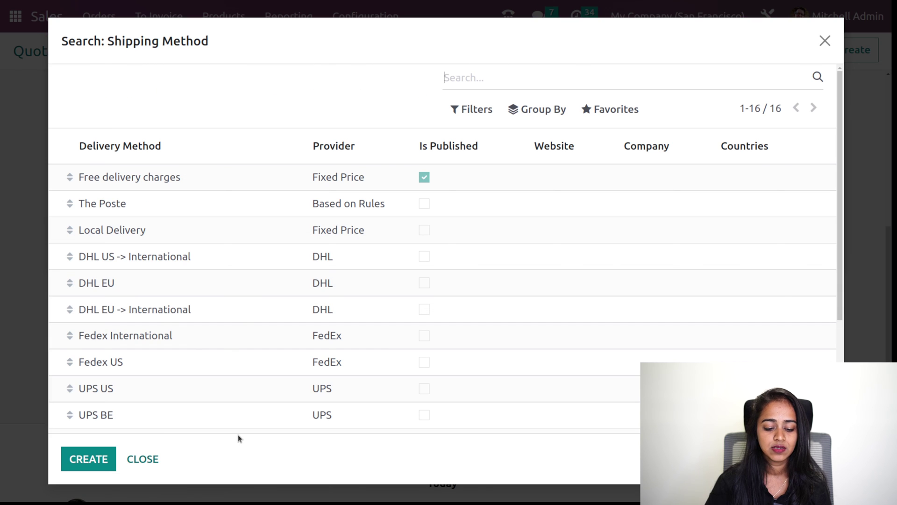
{"action": "scroll", "coordinate": [231, 364], "scroll_direction": "down", "scroll_amount": 3}
{"action": "left_click", "coordinate": [180, 371]}
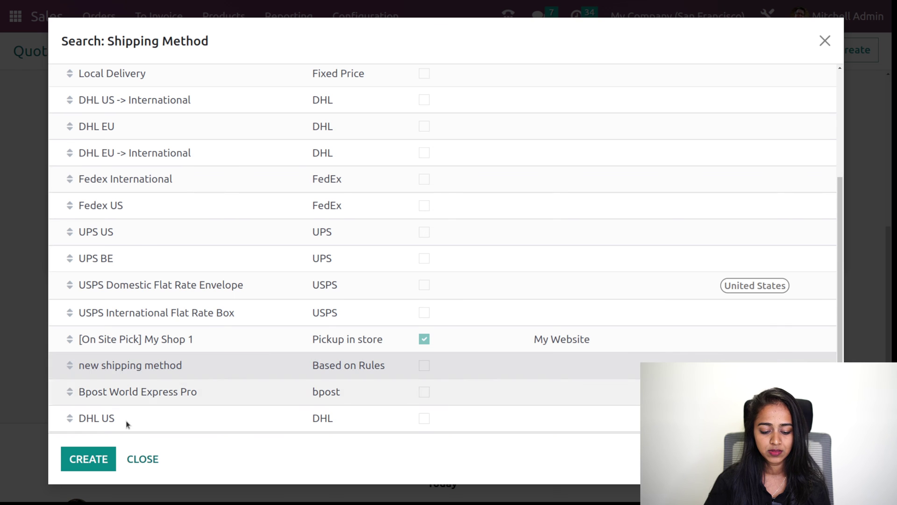
{"action": "left_click", "coordinate": [90, 250]}
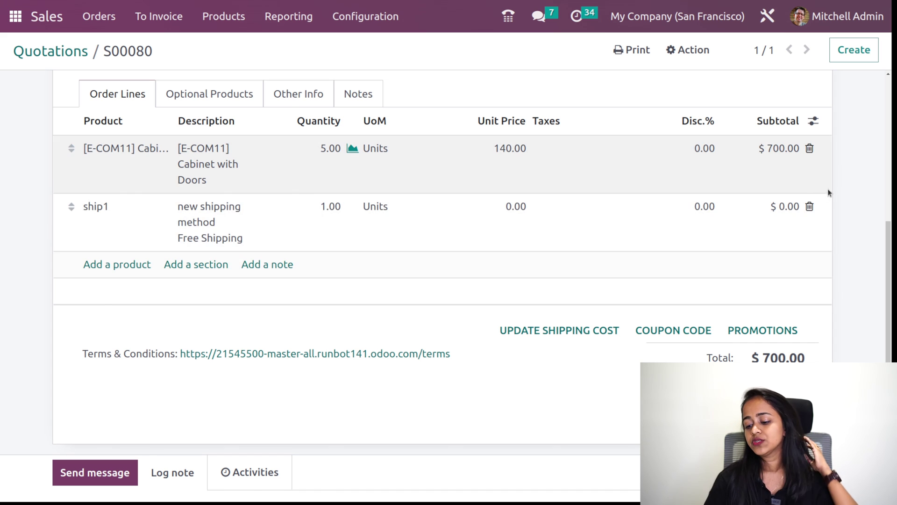
Step: Delete the ship1 delivery line and add "new shipping method" to the quotation again
{"action": "left_click", "coordinate": [809, 208]}
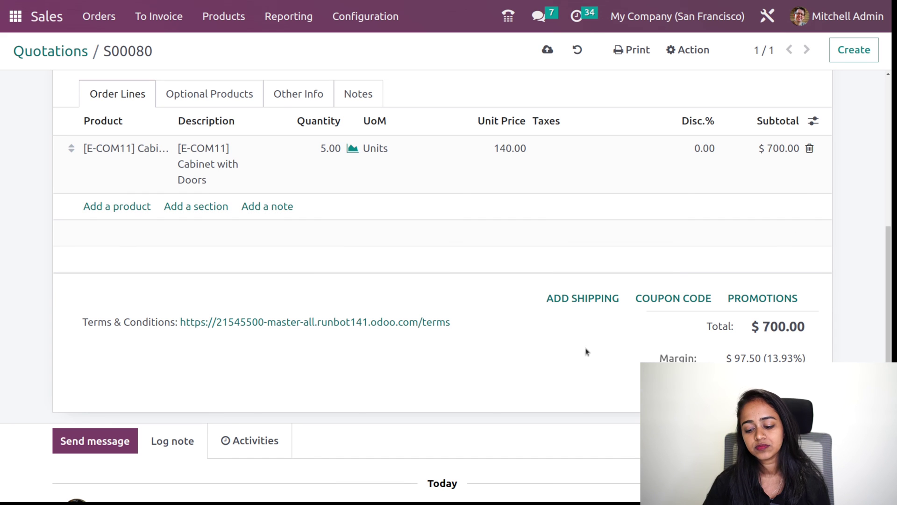
{"action": "left_click", "coordinate": [592, 298]}
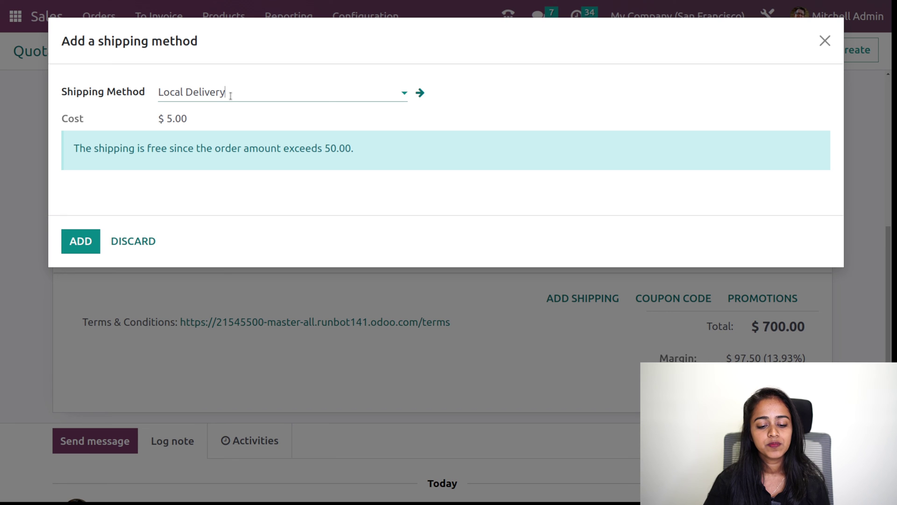
{"action": "left_click", "coordinate": [236, 91]}
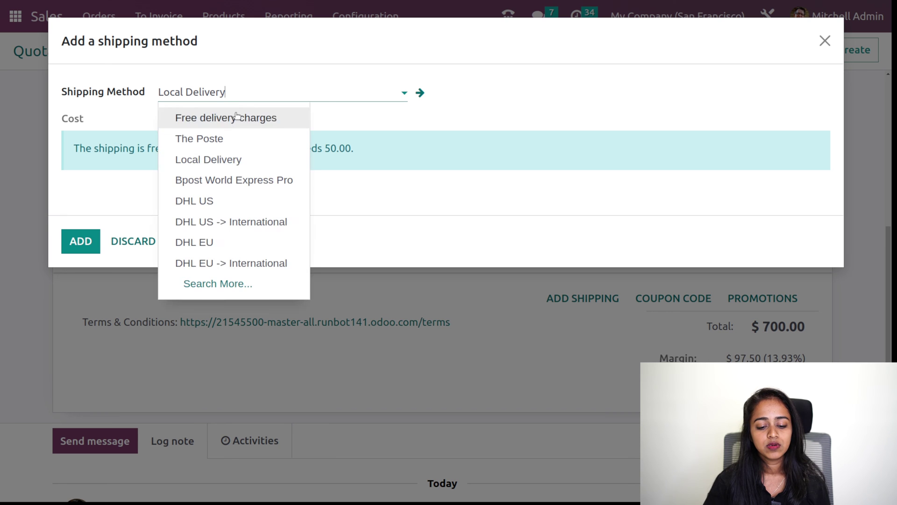
{"action": "left_click", "coordinate": [213, 284]}
{"action": "scroll", "coordinate": [213, 284], "scroll_direction": "down", "scroll_amount": 3}
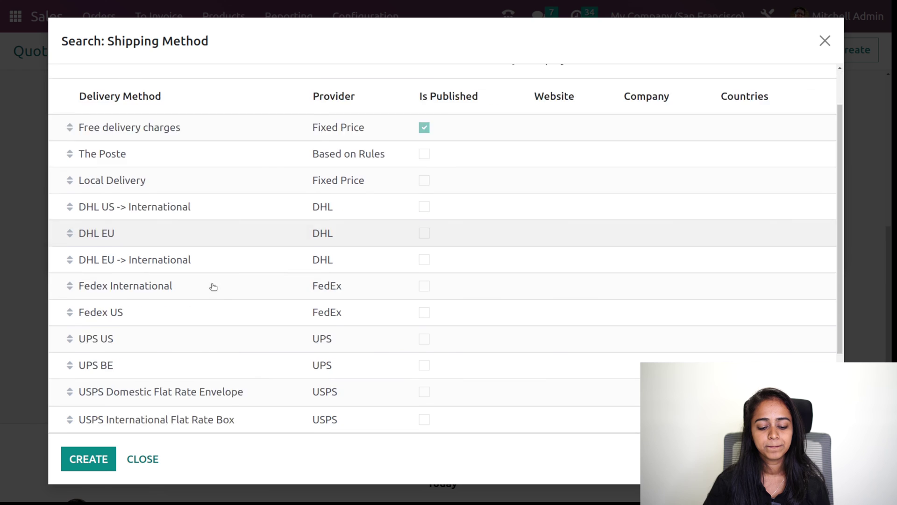
{"action": "left_click", "coordinate": [137, 378]}
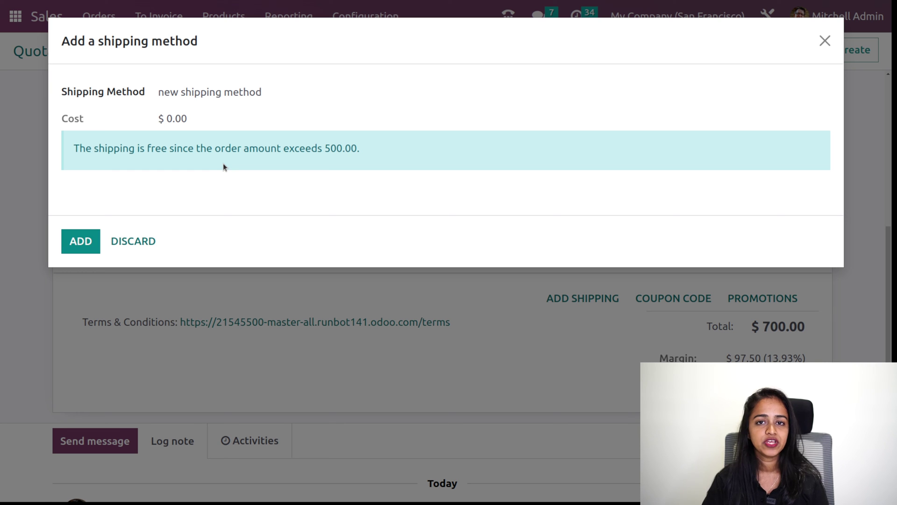
{"action": "left_click", "coordinate": [80, 237]}
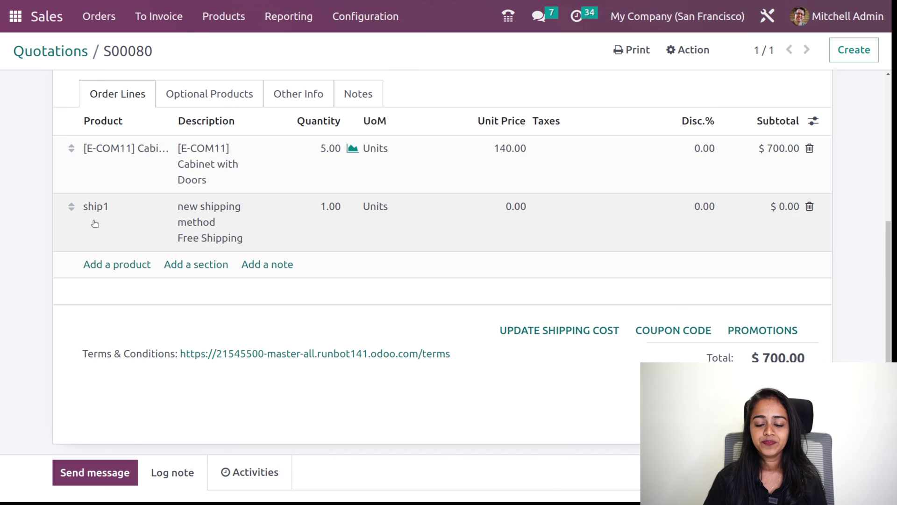
Step: Delete the ship1 delivery line and set the Cabinet with Doors quantity to 3
{"action": "mouse_move", "coordinate": [590, 177]}
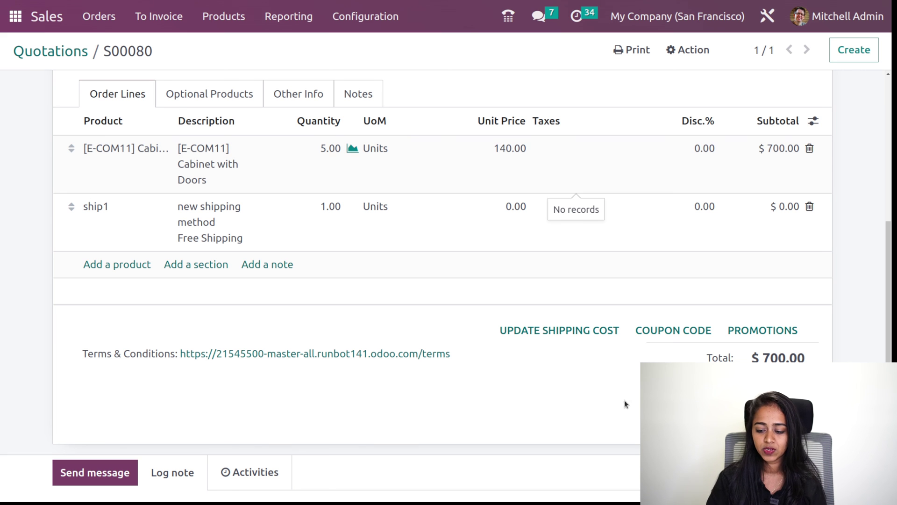
{"action": "scroll", "coordinate": [470, 370], "scroll_direction": "up", "scroll_amount": 5}
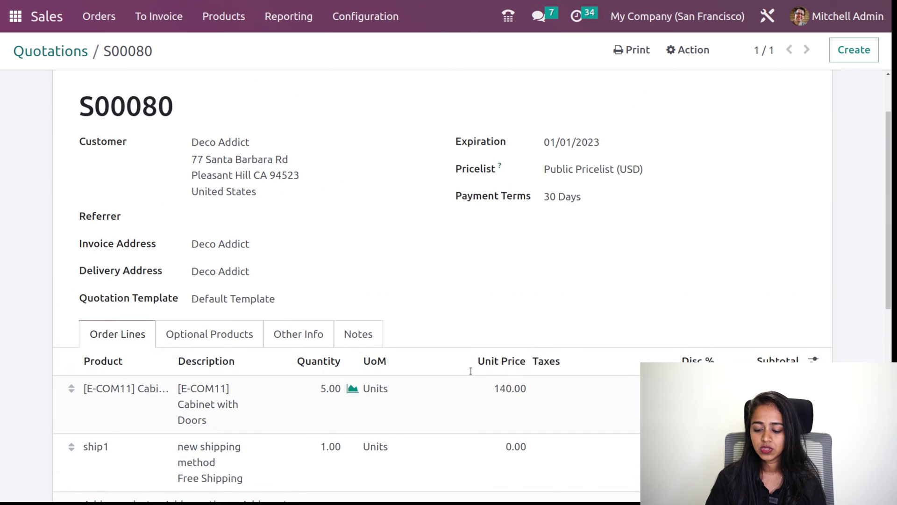
{"action": "scroll", "coordinate": [476, 293], "scroll_direction": "down", "scroll_amount": 7}
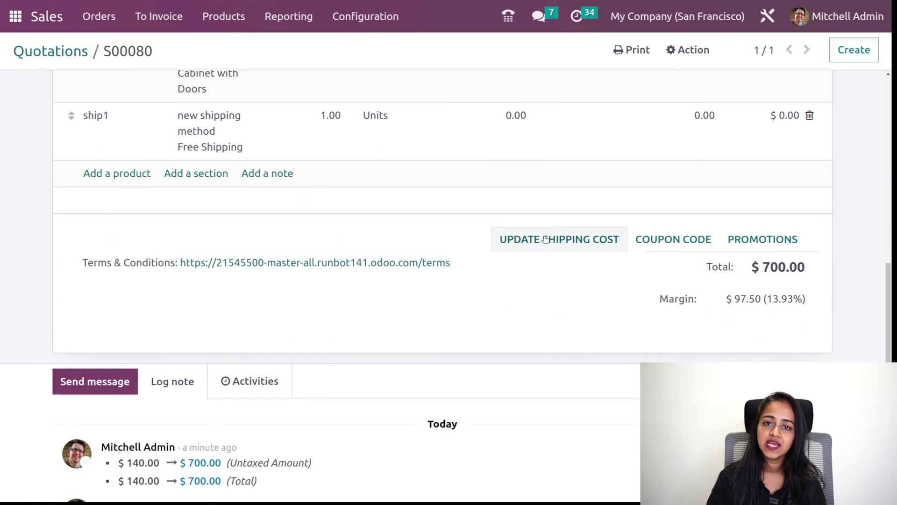
{"action": "left_click", "coordinate": [810, 115]}
{"action": "scroll", "coordinate": [540, 174], "scroll_direction": "up", "scroll_amount": 5}
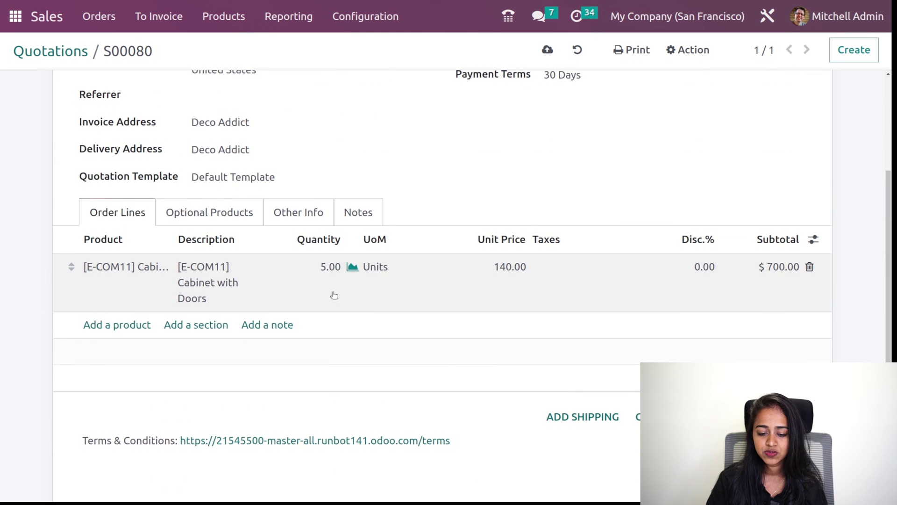
{"action": "left_click", "coordinate": [327, 265]}
{"action": "type", "text": "1"}
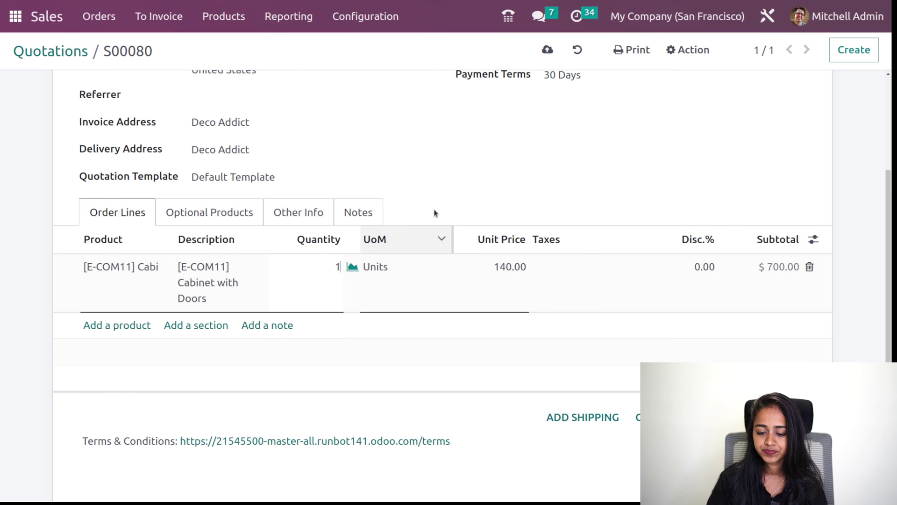
{"action": "left_click", "coordinate": [476, 202]}
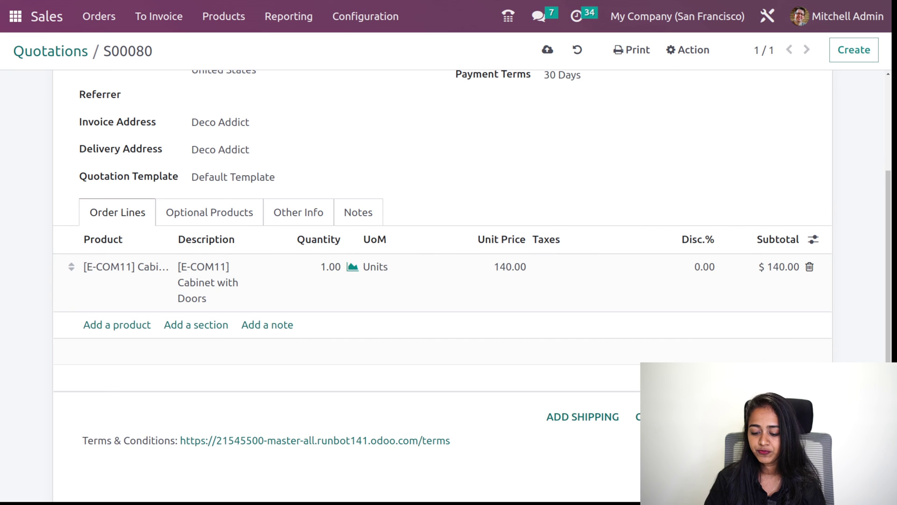
{"action": "left_click", "coordinate": [330, 267]}
{"action": "type", "text": "3"}
{"action": "left_click", "coordinate": [531, 203]}
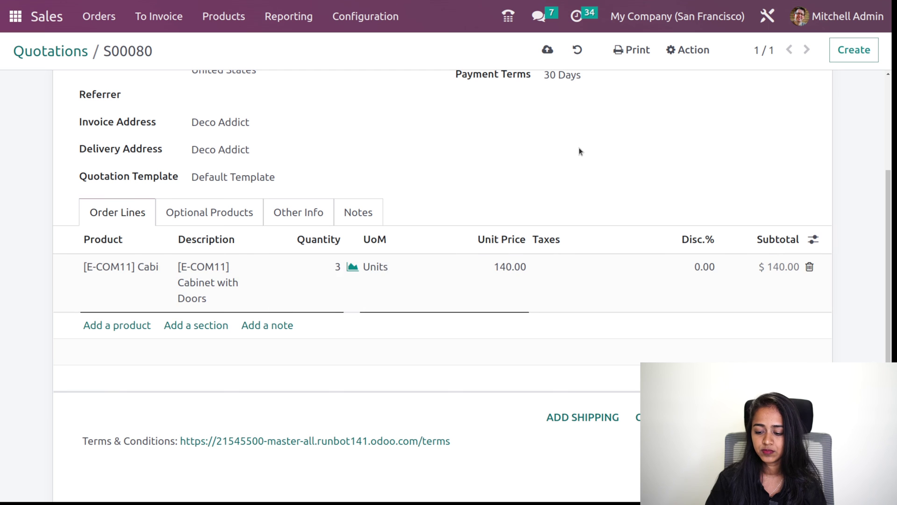
Step: Add "new shipping method" as the shipping for the three-cabinet quotation
{"action": "left_click", "coordinate": [572, 414]}
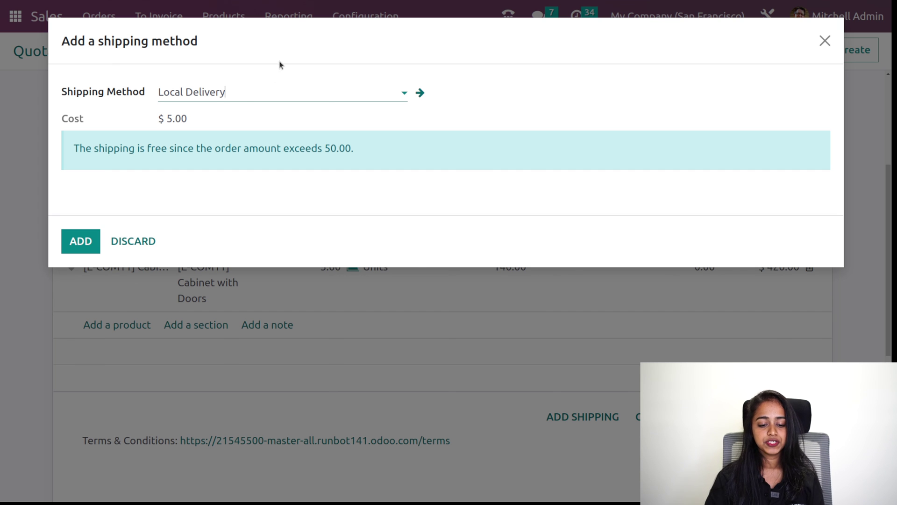
{"action": "left_click", "coordinate": [244, 97]}
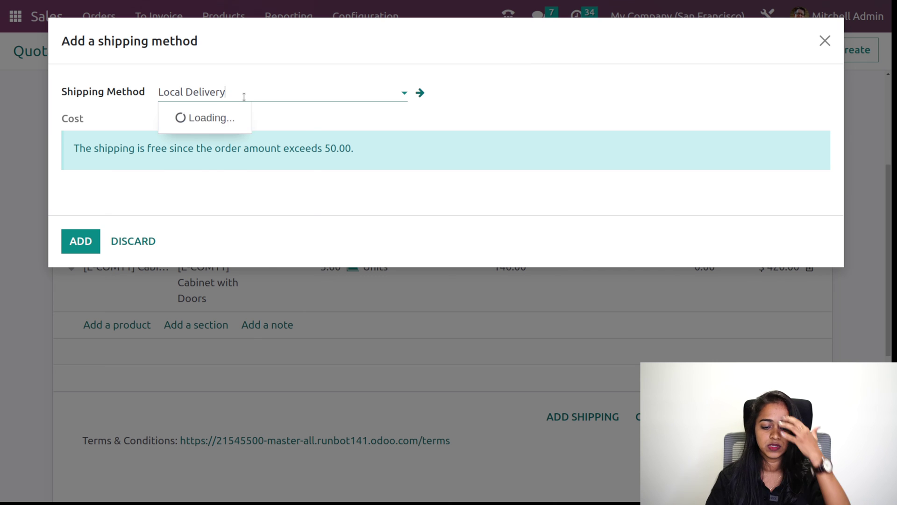
{"action": "left_click", "coordinate": [230, 284]}
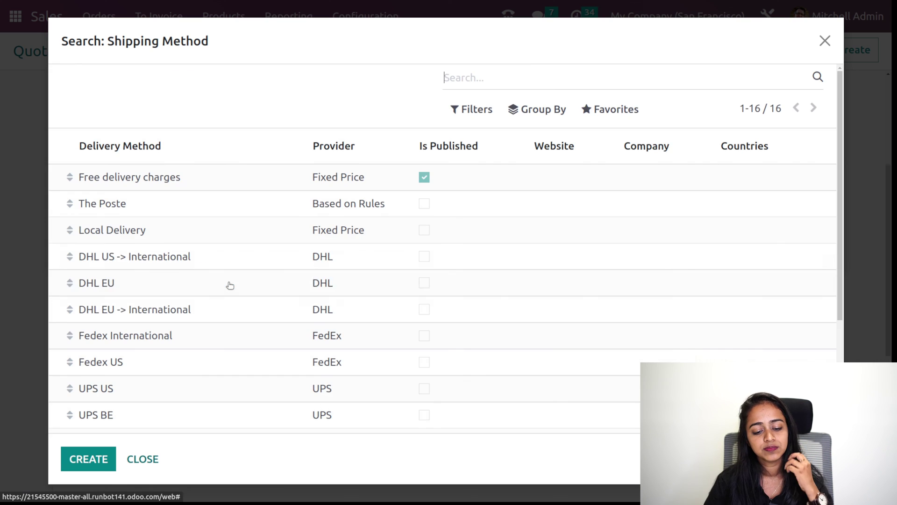
{"action": "scroll", "coordinate": [230, 284], "scroll_direction": "down", "scroll_amount": 3}
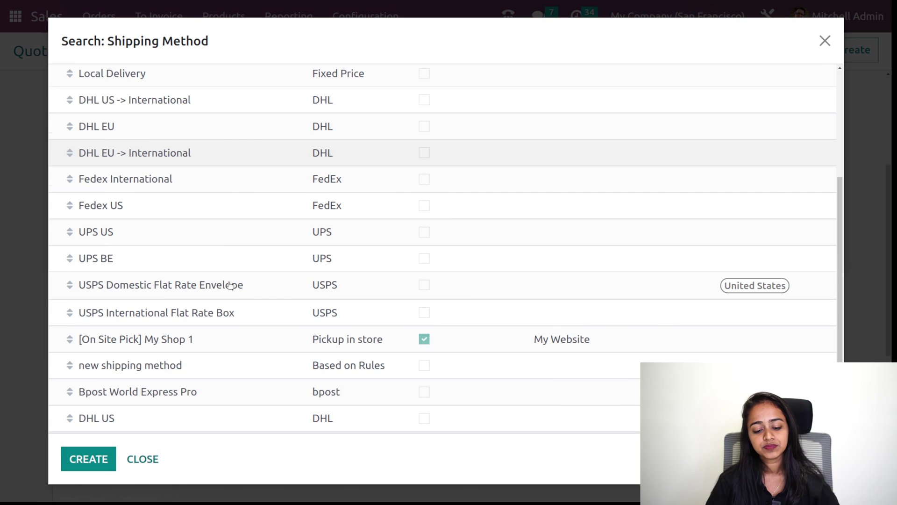
{"action": "left_click", "coordinate": [197, 369]}
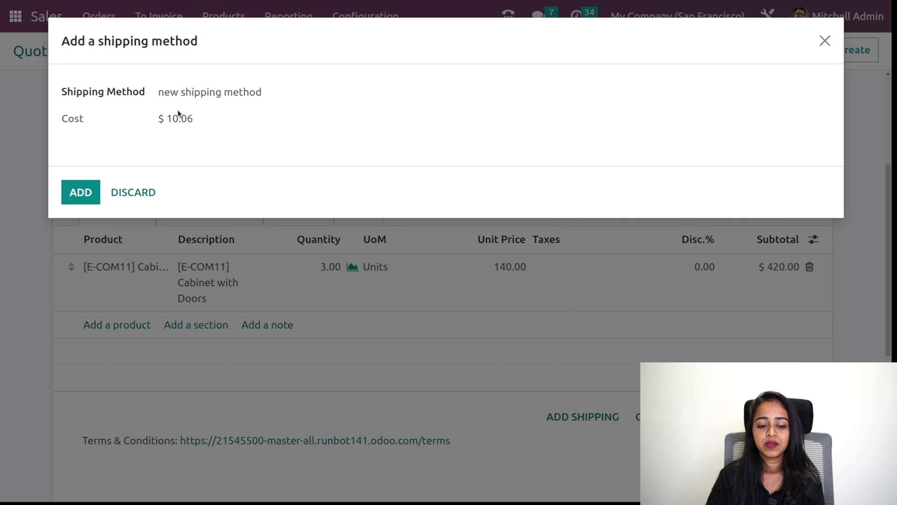
{"action": "left_click", "coordinate": [79, 187]}
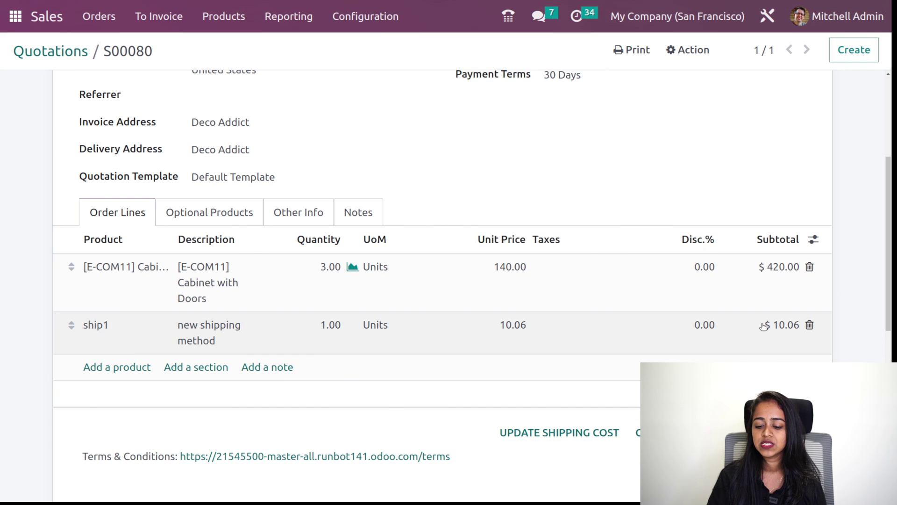
Step: Confirm the quotation as a sales order and open its delivery order
{"action": "scroll", "coordinate": [522, 392], "scroll_direction": "down", "scroll_amount": 10}
{"action": "scroll", "coordinate": [523, 393], "scroll_direction": "up", "scroll_amount": 15}
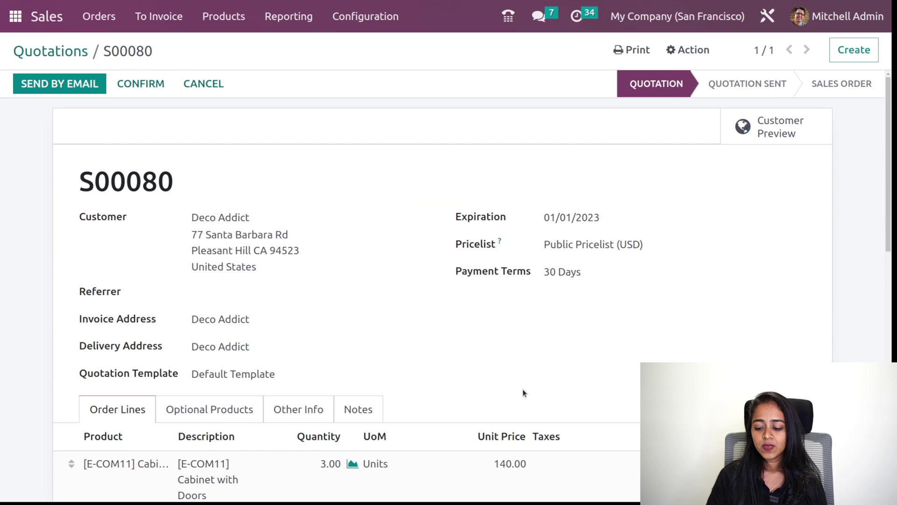
{"action": "left_click", "coordinate": [133, 83]}
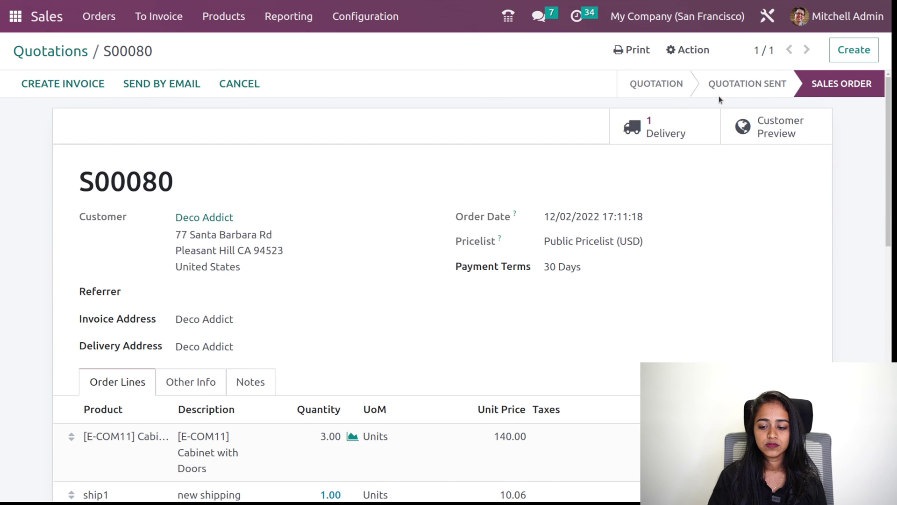
{"action": "left_click", "coordinate": [672, 129]}
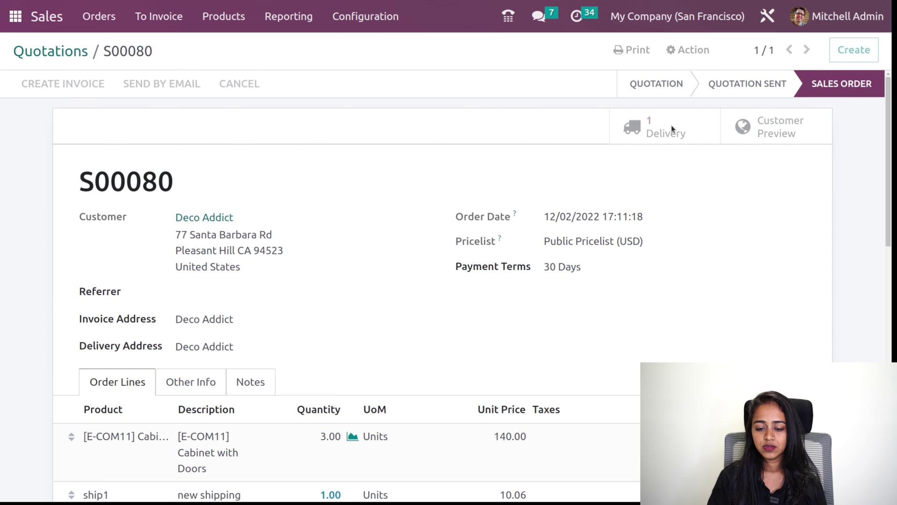
Step: Try to validate the delivery, and inspect the detailed operations of the Cabinet with Doors line without changing them
{"action": "left_click", "coordinate": [43, 85]}
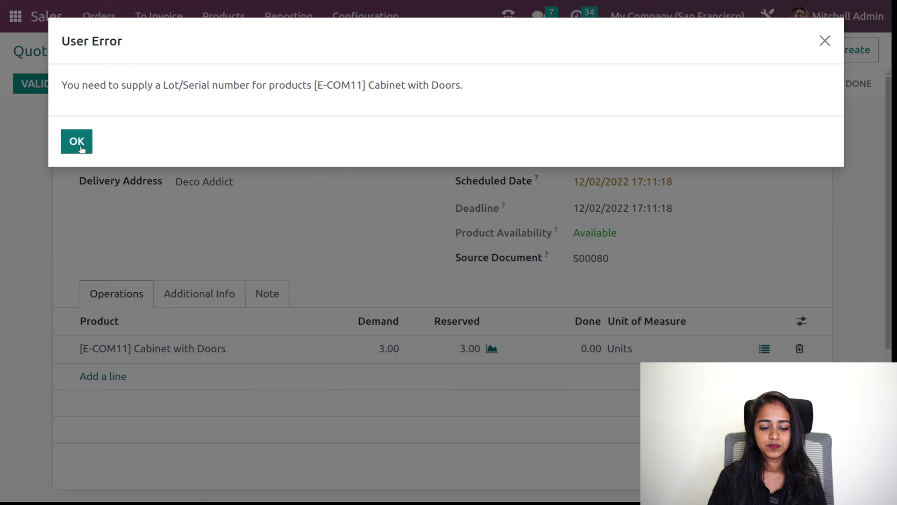
{"action": "left_click", "coordinate": [76, 141]}
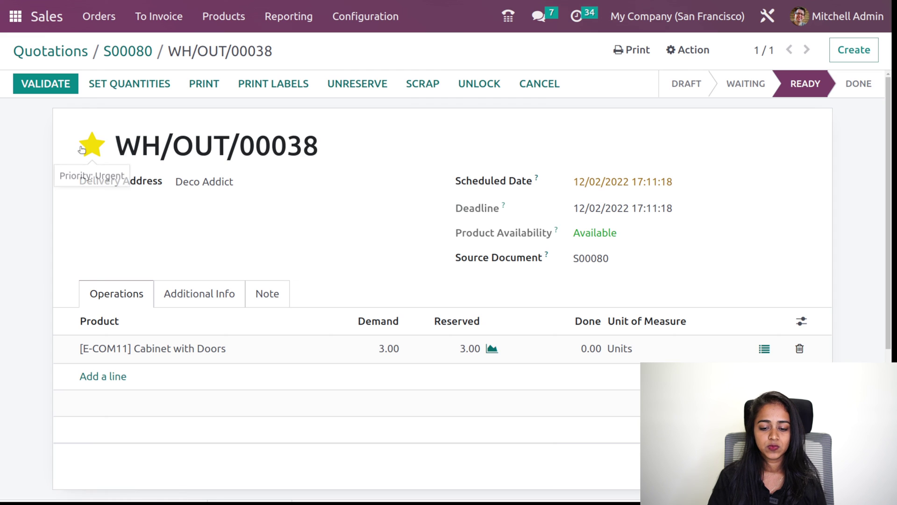
{"action": "left_click", "coordinate": [756, 350]}
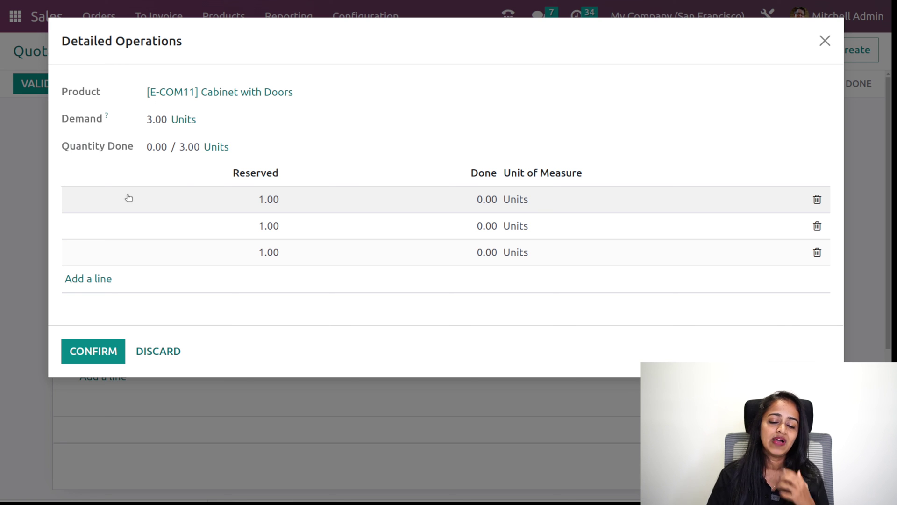
{"action": "left_click", "coordinate": [824, 41]}
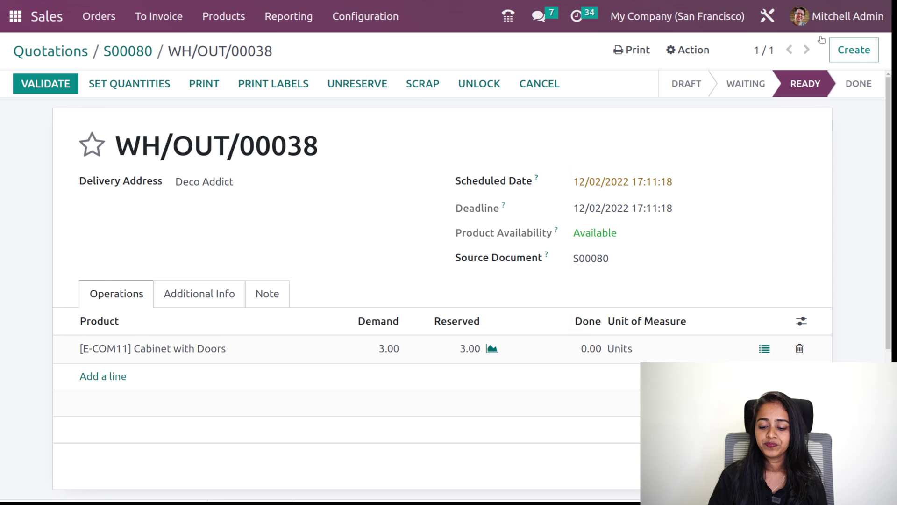
Step: Set the done quantity of the Cabinet with Doors line to 3 and try to validate the delivery
{"action": "left_click", "coordinate": [582, 349]}
{"action": "type", "text": "1"}
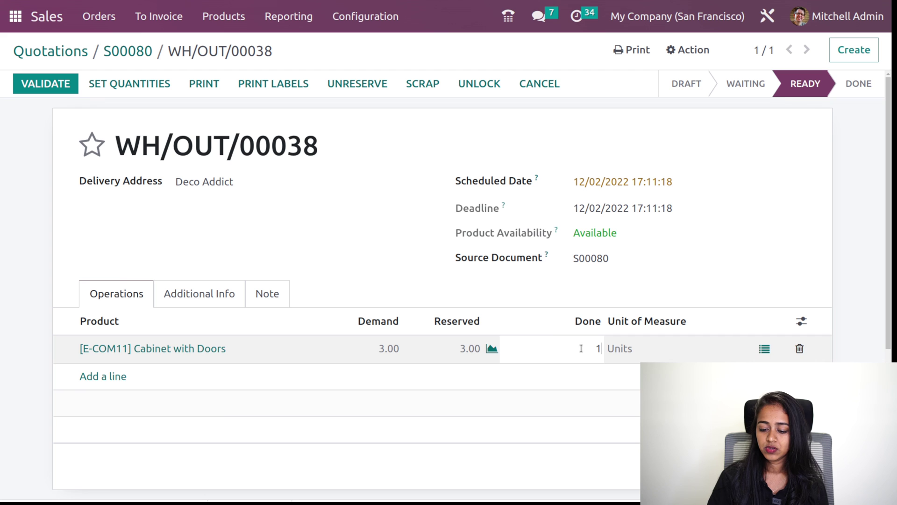
{"action": "key", "text": "BackSpace"}
{"action": "type", "text": "3"}
{"action": "left_click", "coordinate": [456, 284]}
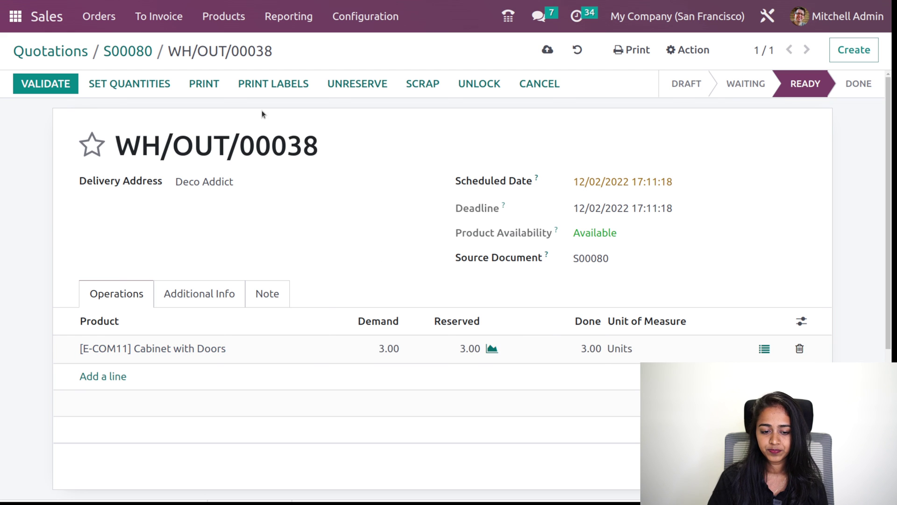
{"action": "left_click", "coordinate": [70, 76]}
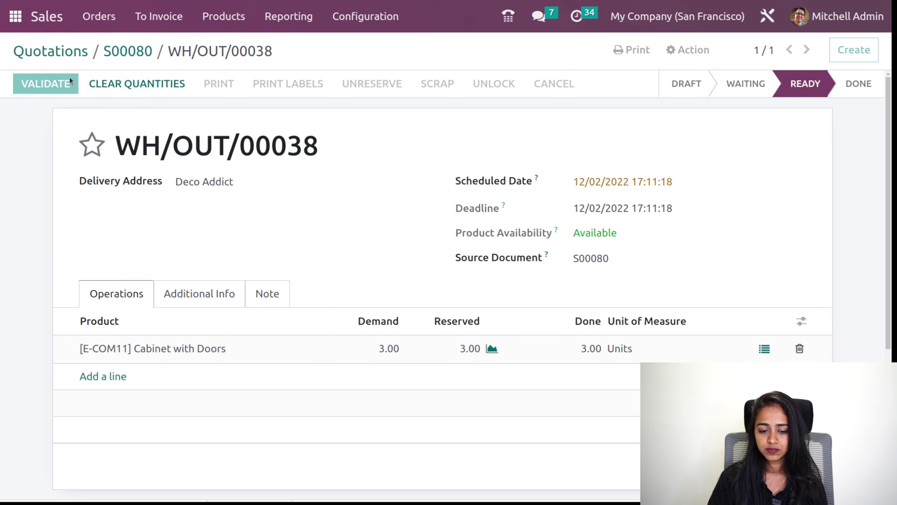
{"action": "left_click", "coordinate": [79, 140]}
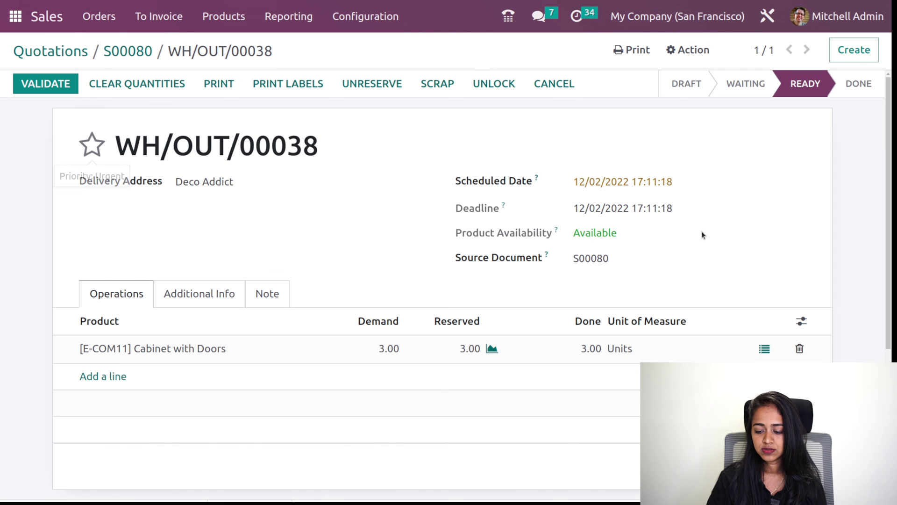
Step: Check each unit line in the Cabinet with Doors detailed operations for an editable lot/serial number and confirm the dialog
{"action": "left_click", "coordinate": [766, 350]}
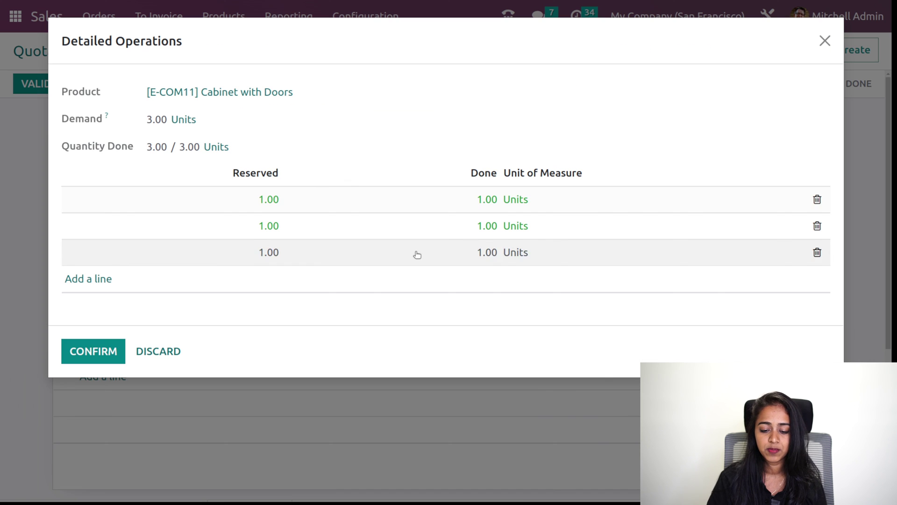
{"action": "left_click", "coordinate": [185, 195]}
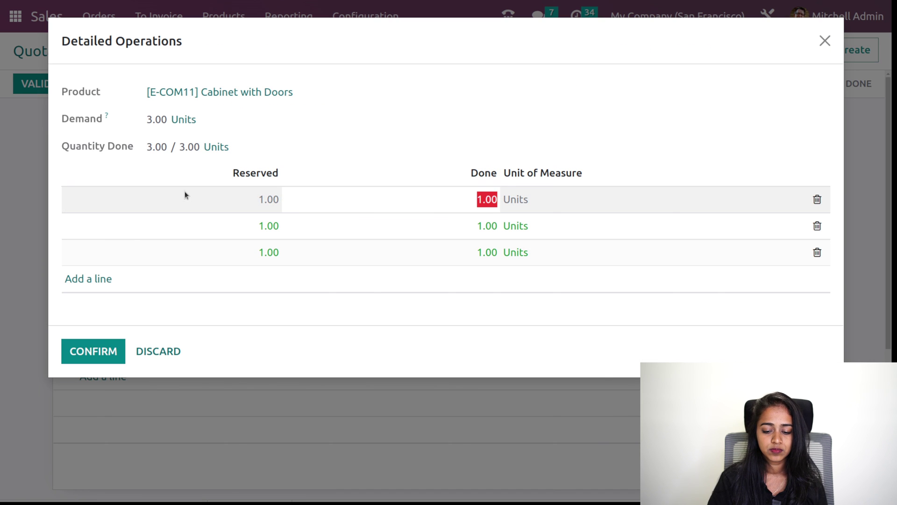
{"action": "left_click", "coordinate": [119, 202]}
{"action": "left_click", "coordinate": [181, 235]}
{"action": "left_click", "coordinate": [142, 248]}
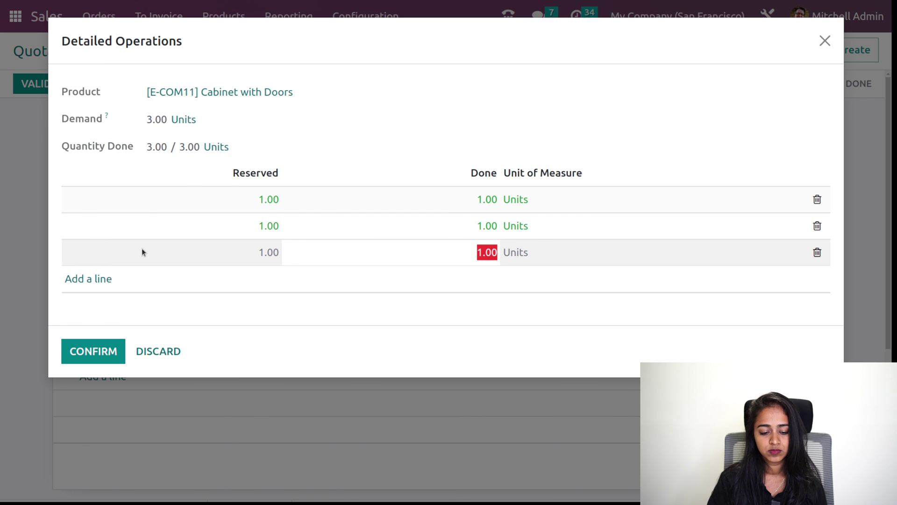
{"action": "left_click", "coordinate": [117, 351]}
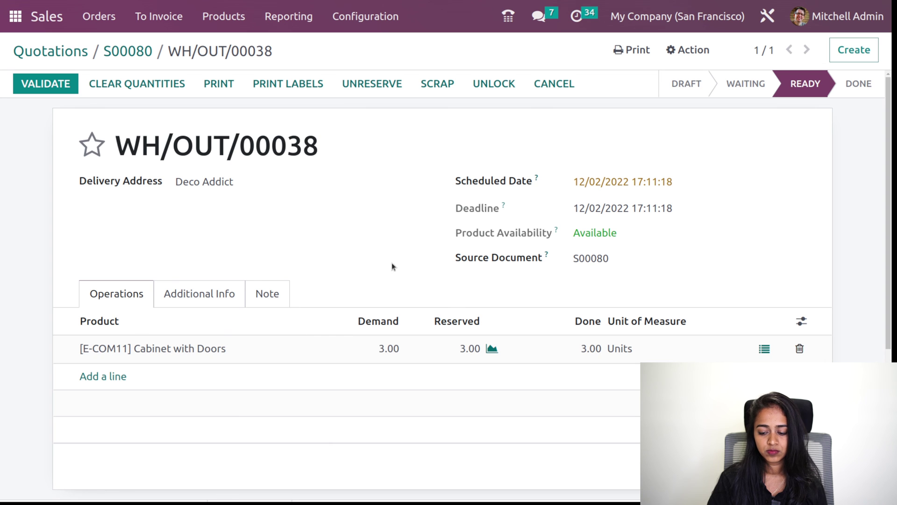